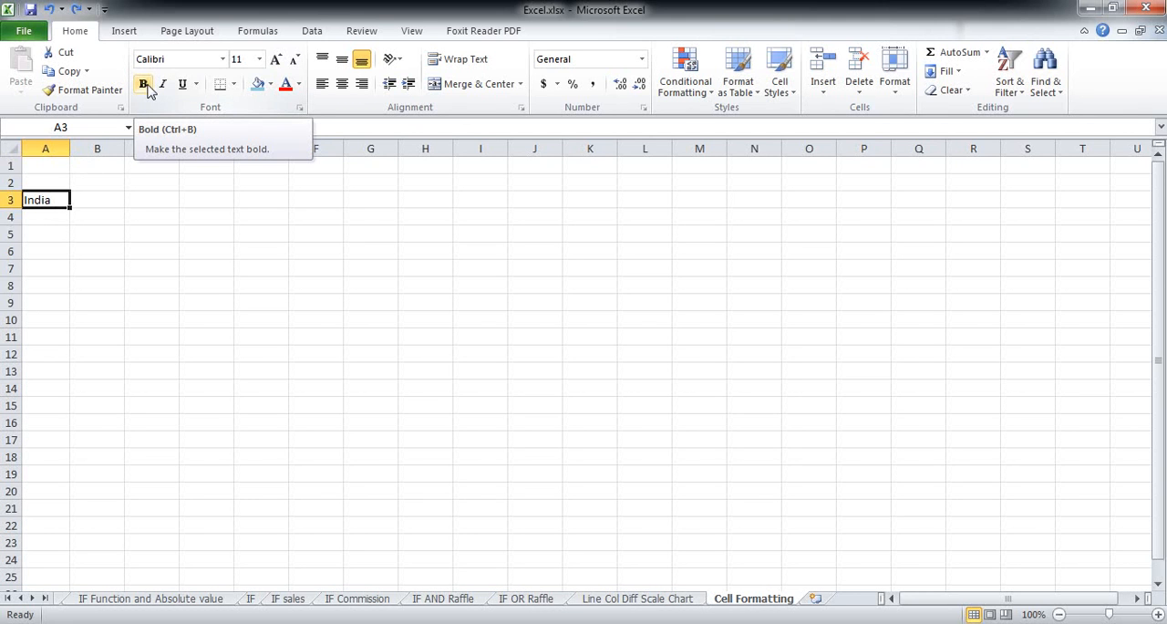
- Make the text India in cell A3 bold and italic
{"action": "left_click", "coordinate": [143, 83]}
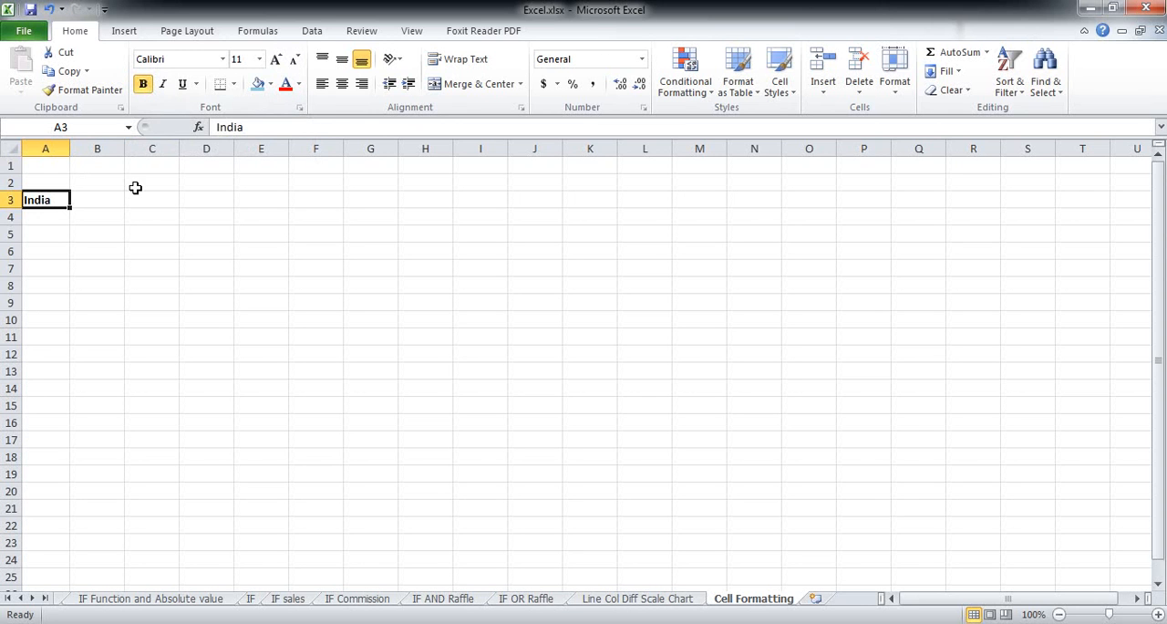
{"action": "left_click", "coordinate": [163, 83]}
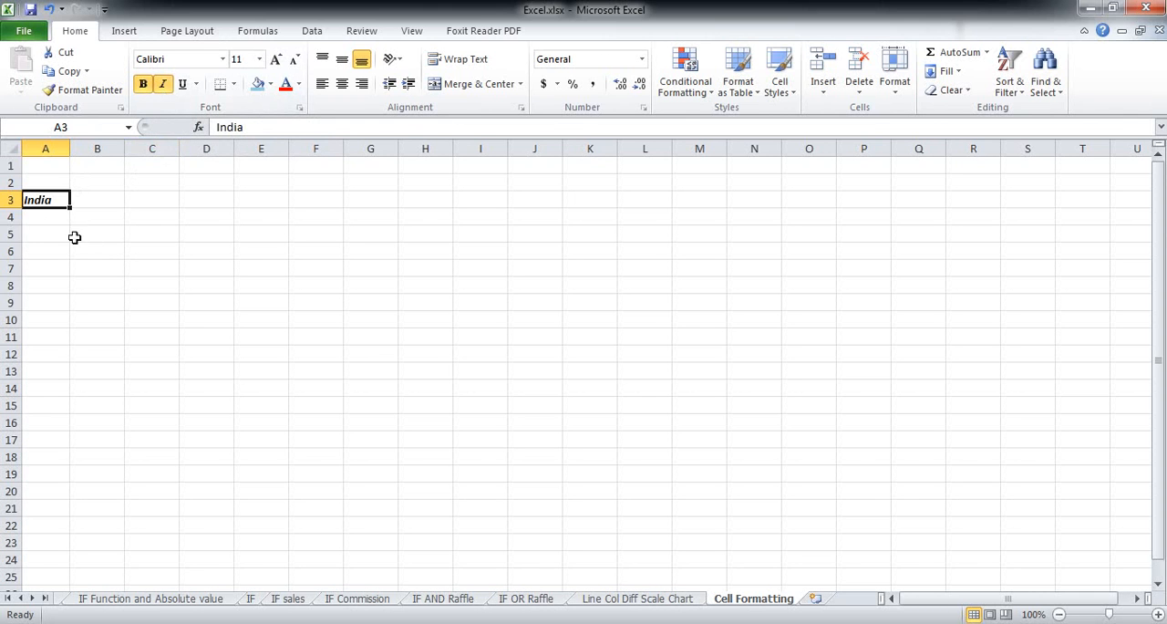
- Apply a double underline to the text in cell A3
{"action": "left_click", "coordinate": [47, 215]}
{"action": "left_click", "coordinate": [46, 200]}
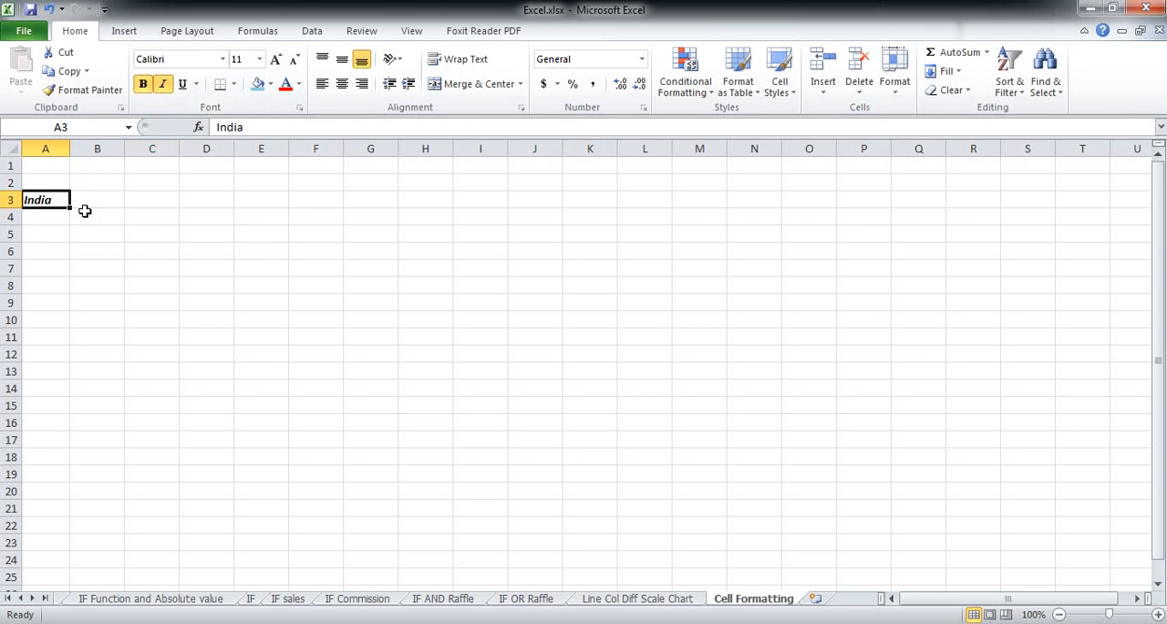
{"action": "left_click", "coordinate": [182, 88]}
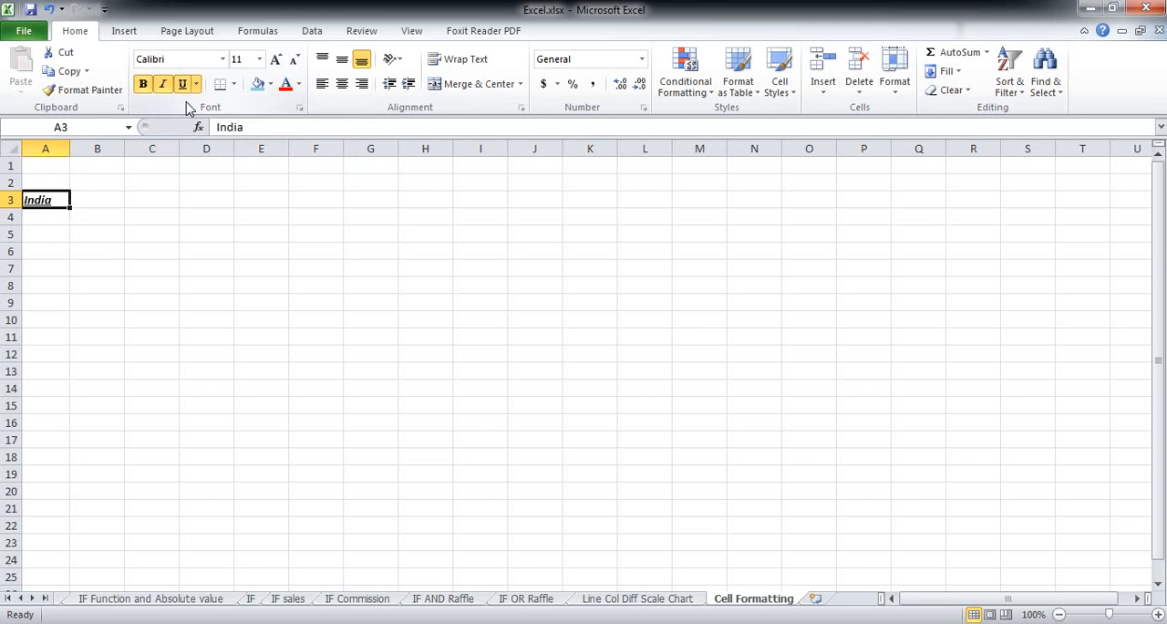
{"action": "left_click", "coordinate": [196, 86]}
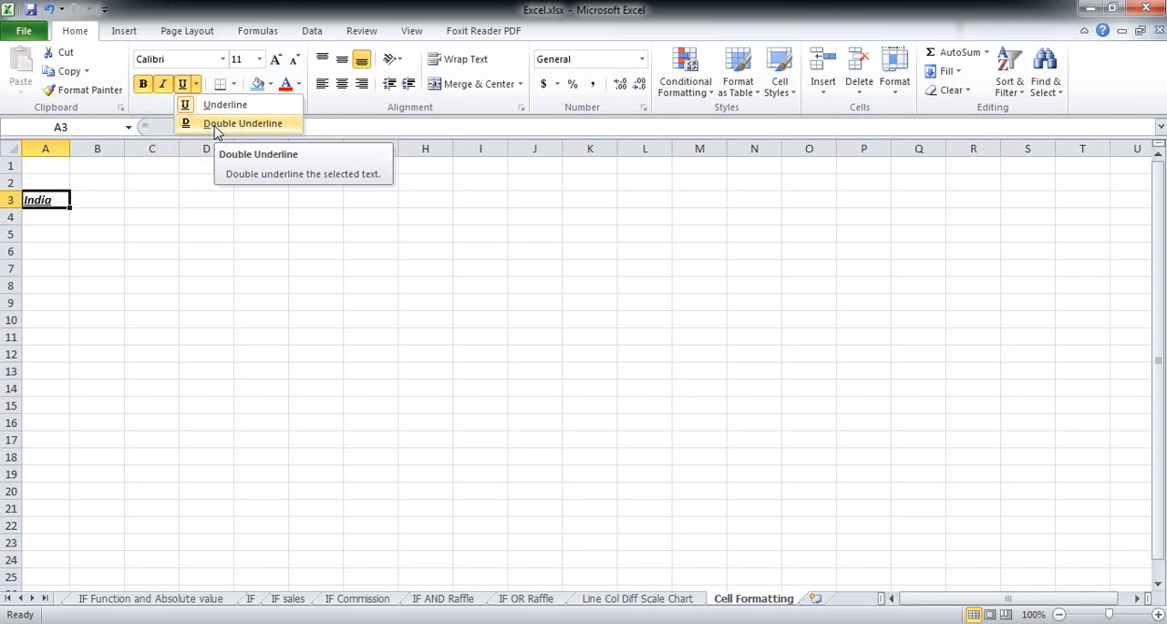
{"action": "left_click", "coordinate": [216, 125]}
- Change the font of cell A3 to Elephant
{"action": "left_click", "coordinate": [47, 242]}
{"action": "left_click", "coordinate": [46, 301]}
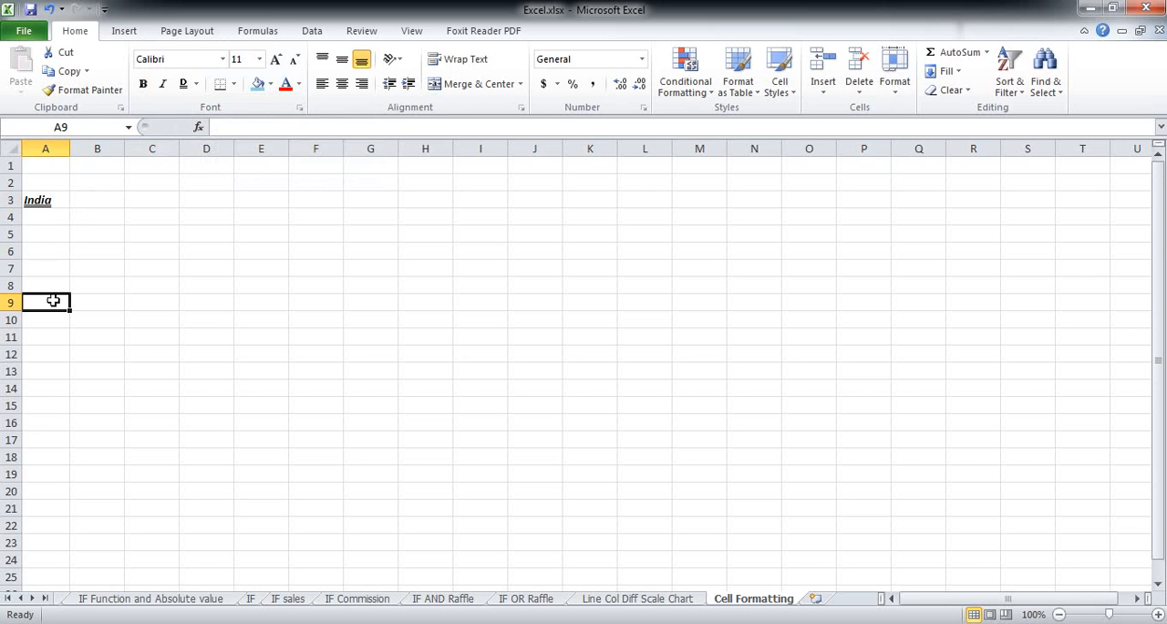
{"action": "left_click", "coordinate": [32, 200]}
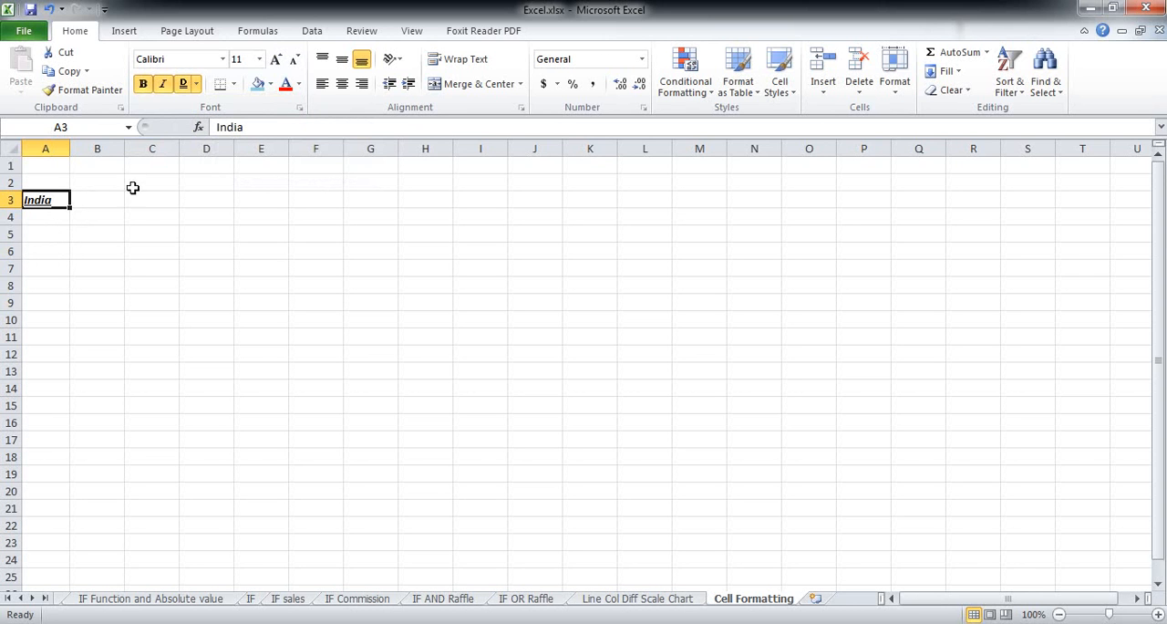
{"action": "left_click", "coordinate": [222, 61]}
{"action": "left_click_drag", "start_coordinate": [372, 103], "coordinate": [368, 198]}
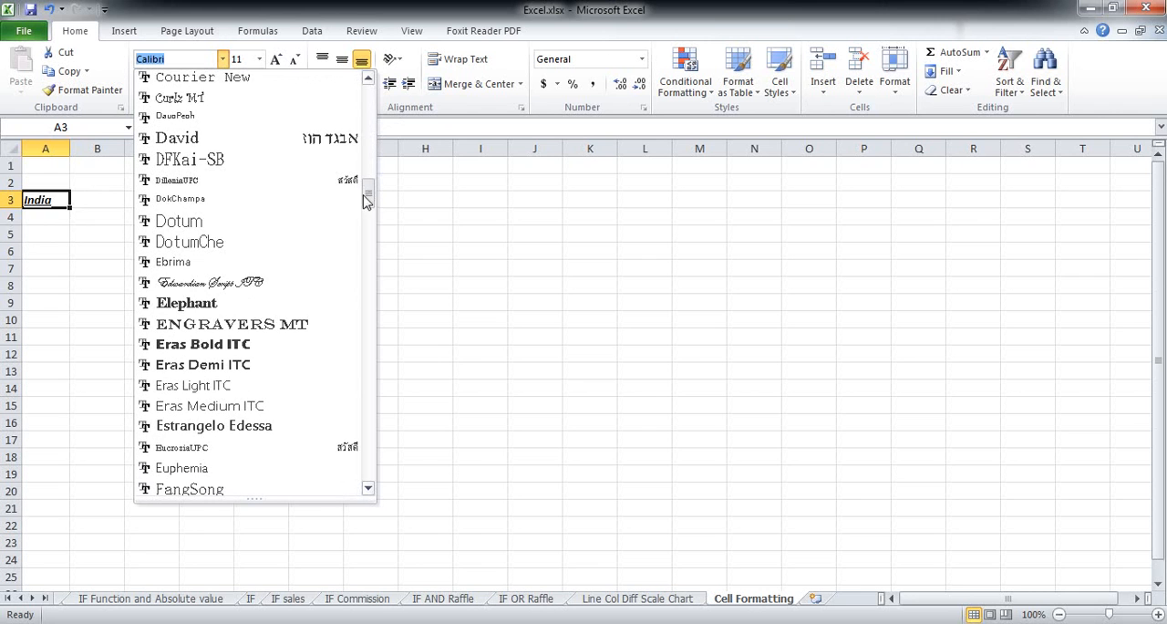
{"action": "left_click", "coordinate": [242, 310]}
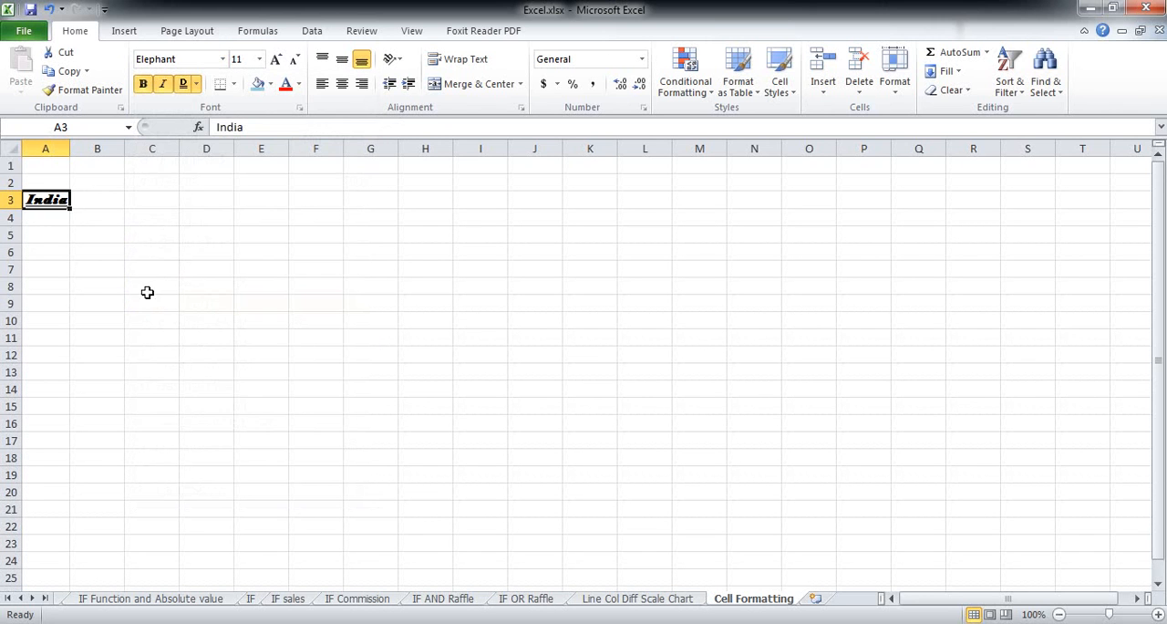
{"action": "left_click", "coordinate": [66, 250]}
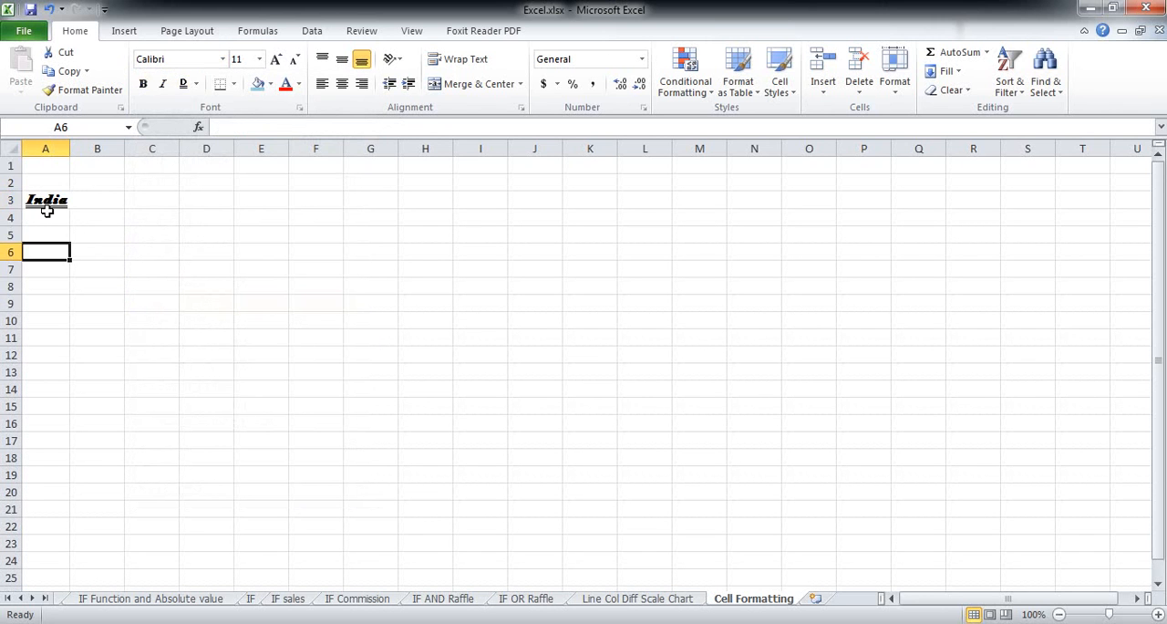
{"action": "left_click", "coordinate": [46, 203]}
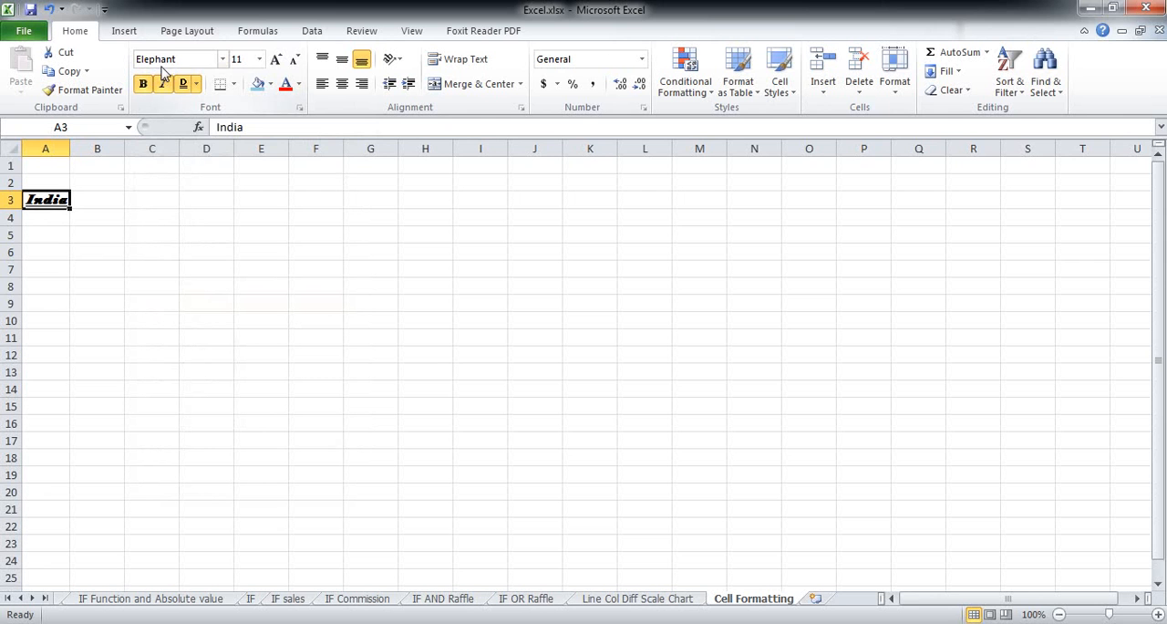
- Set cell A3's font size to 48 and autofit the width of column A
{"action": "left_click", "coordinate": [260, 60]}
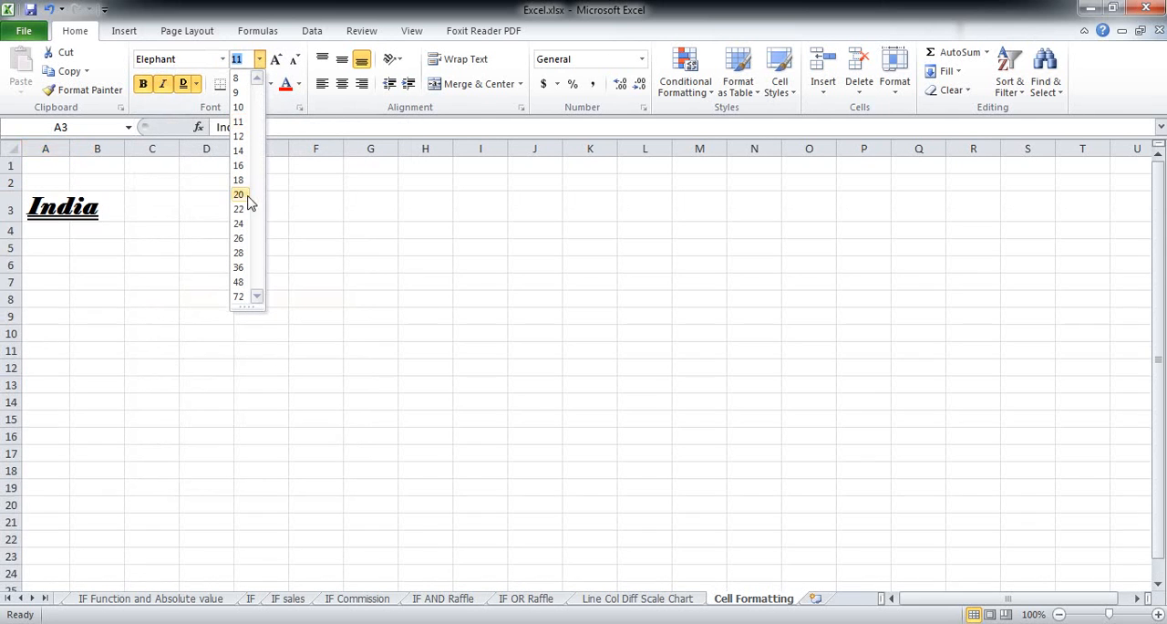
{"action": "left_click", "coordinate": [241, 284]}
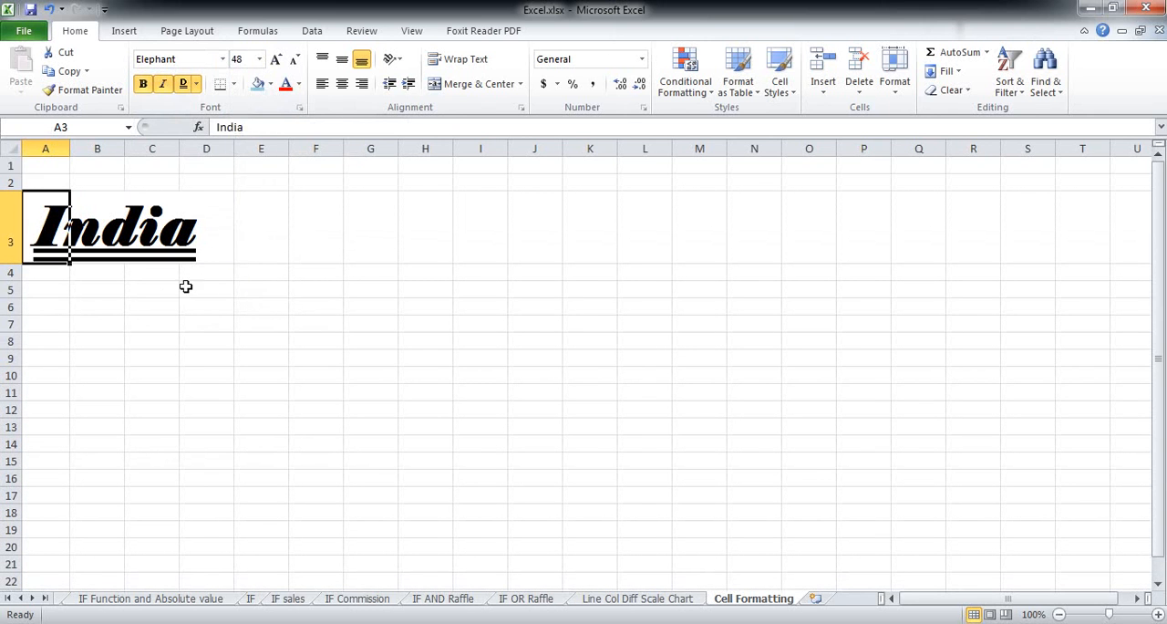
{"action": "left_click", "coordinate": [78, 289]}
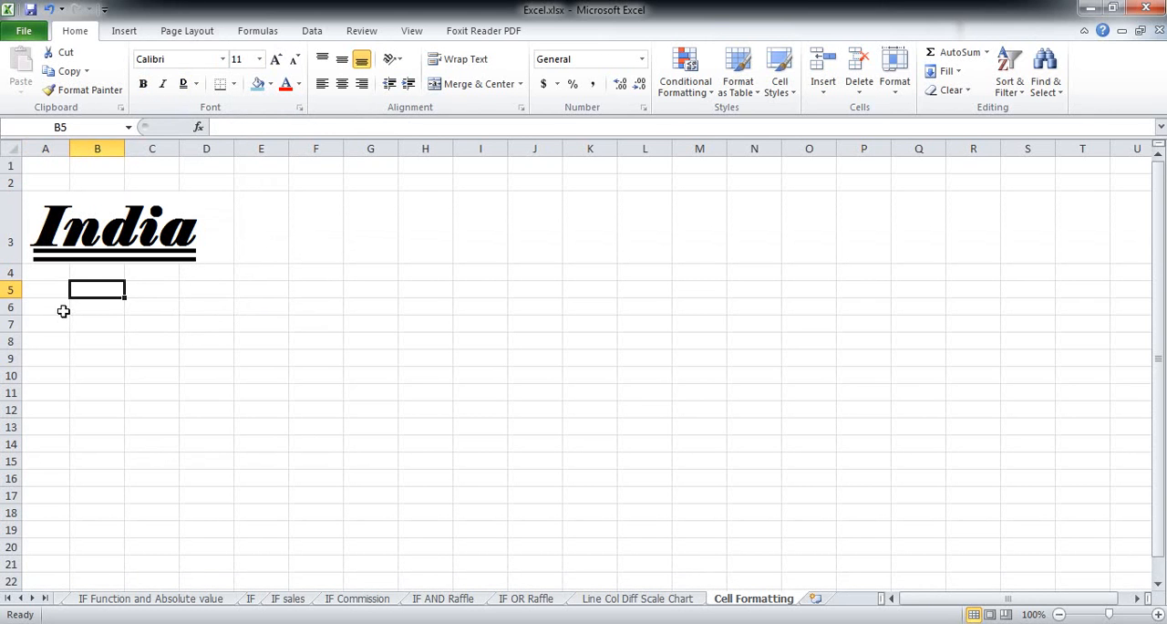
{"action": "left_click", "coordinate": [63, 233]}
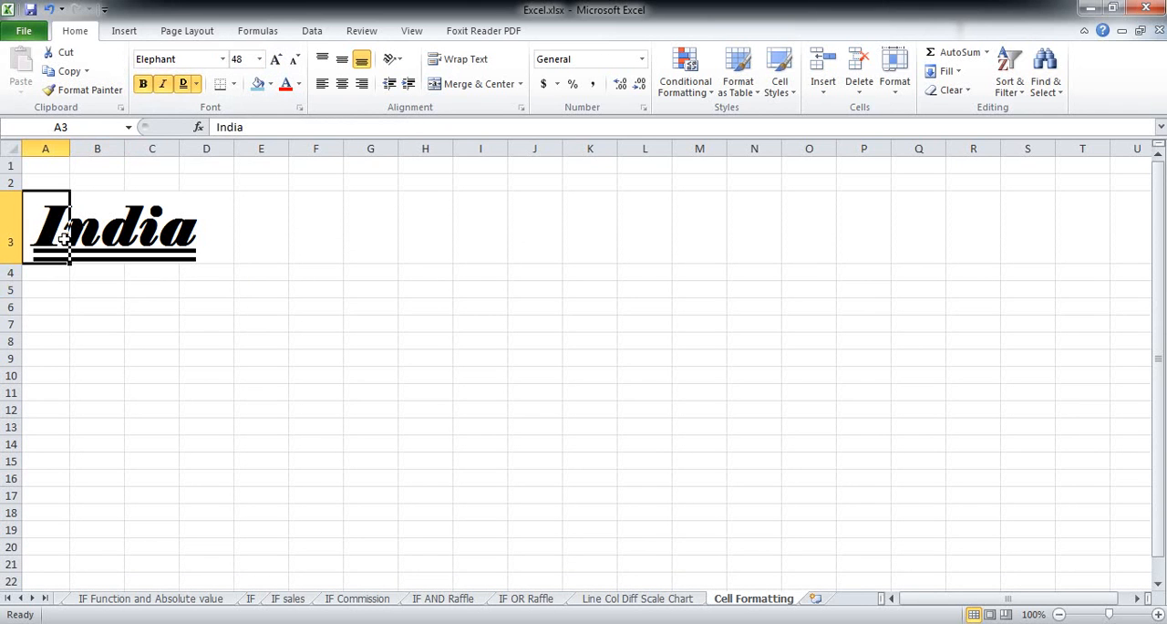
{"action": "double_click", "coordinate": [70, 149]}
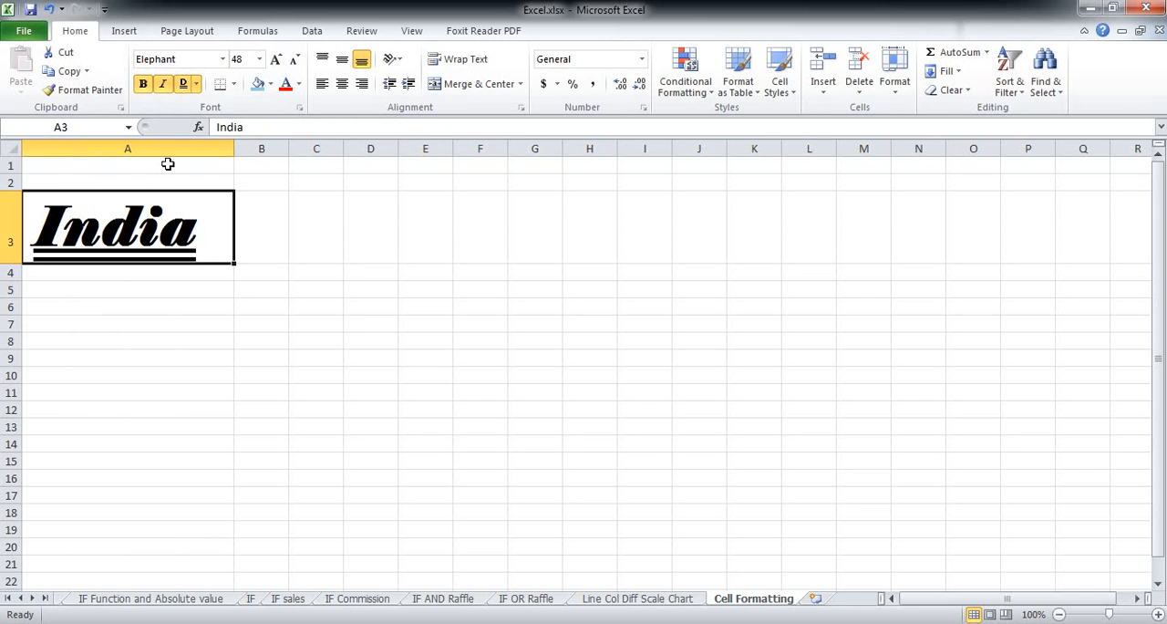
- Fill cell A3 with a blue theme colour
{"action": "left_click", "coordinate": [258, 85]}
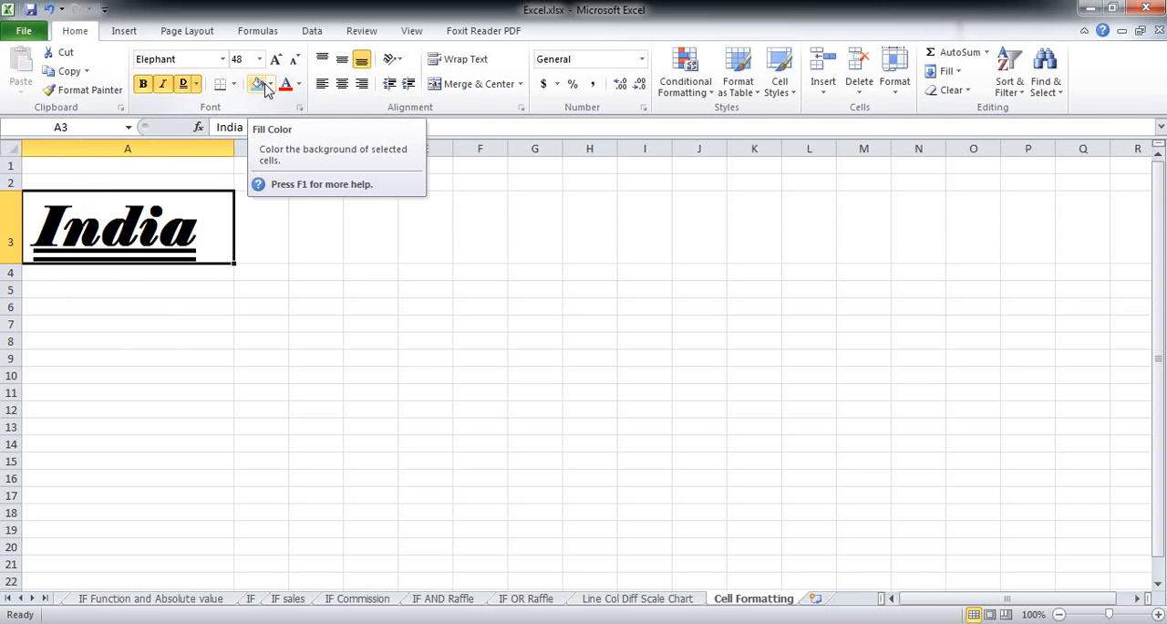
{"action": "left_click", "coordinate": [271, 84]}
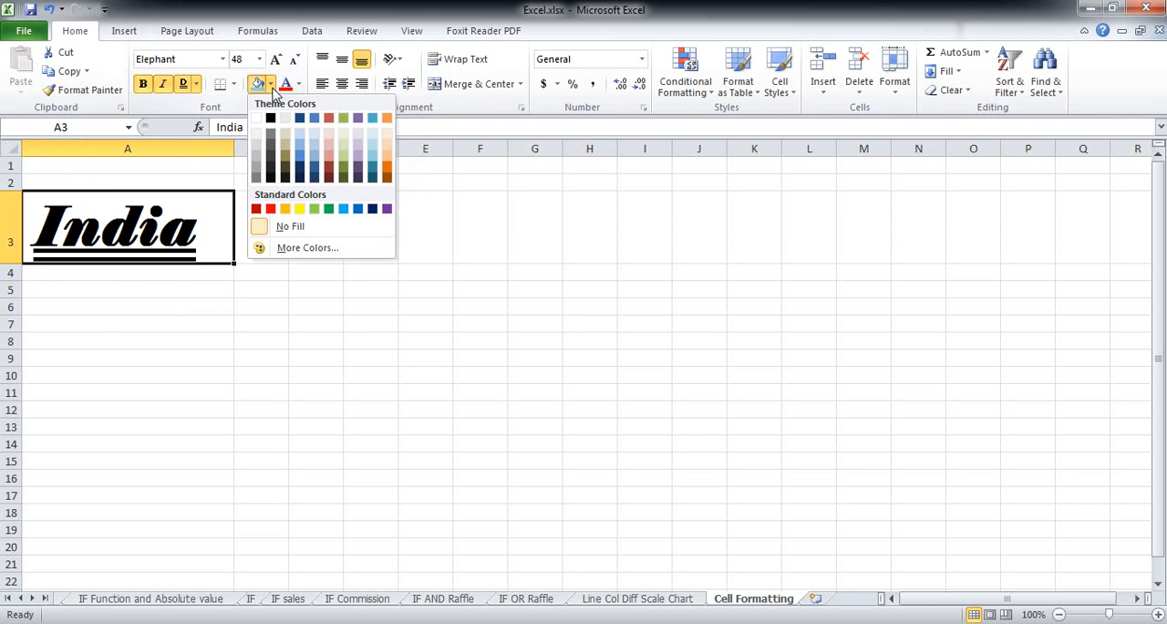
{"action": "left_click", "coordinate": [374, 121]}
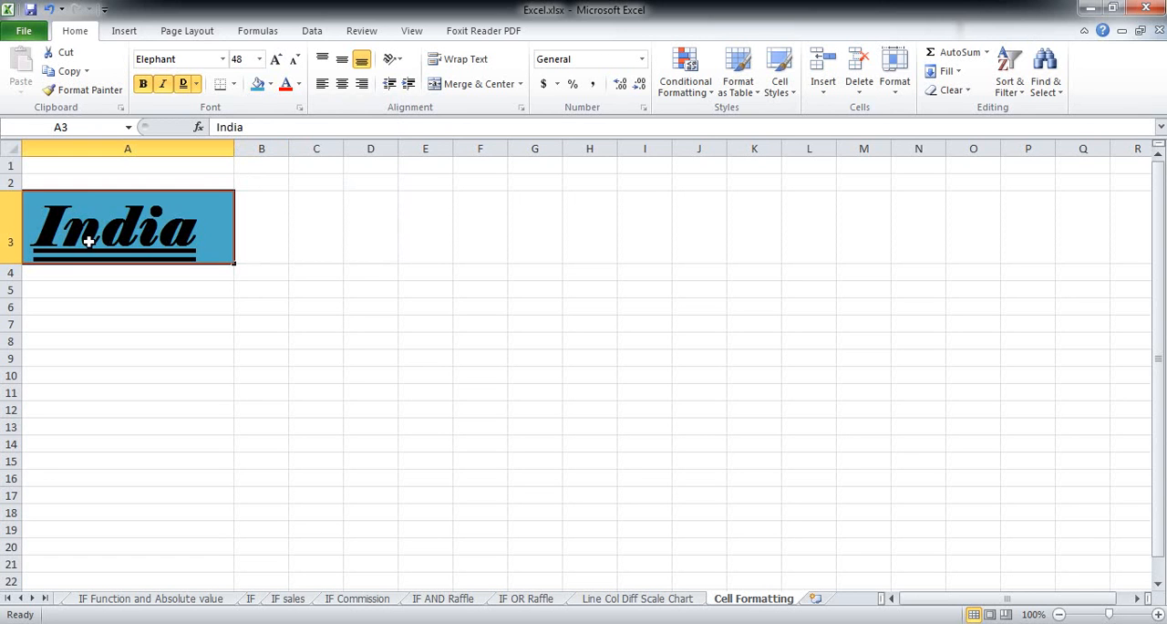
- Set the font colour of cell A3 to White, Background 1
{"action": "left_click", "coordinate": [298, 84]}
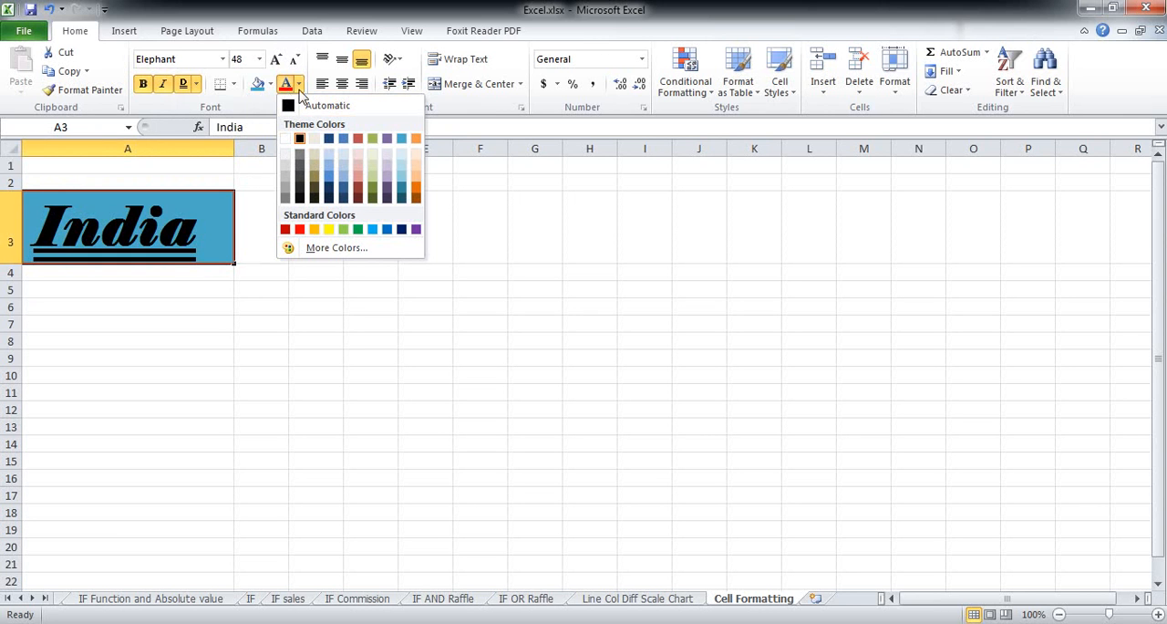
{"action": "left_click", "coordinate": [285, 139]}
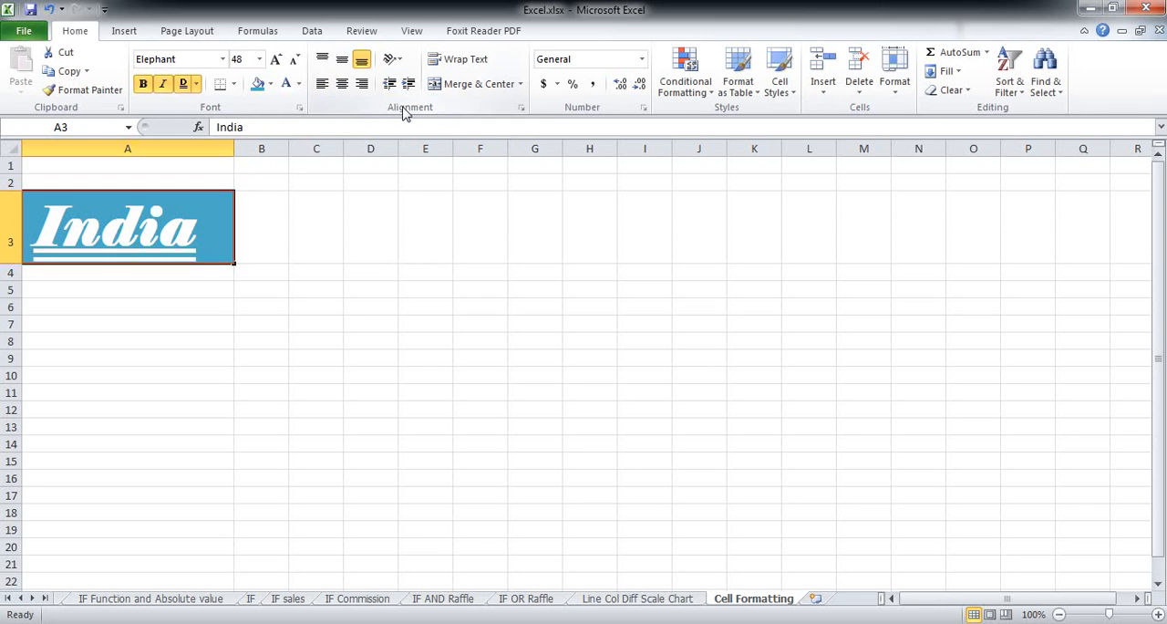
- Try center and right alignment on cell A3, ending with the text left-aligned
{"action": "left_click", "coordinate": [341, 84]}
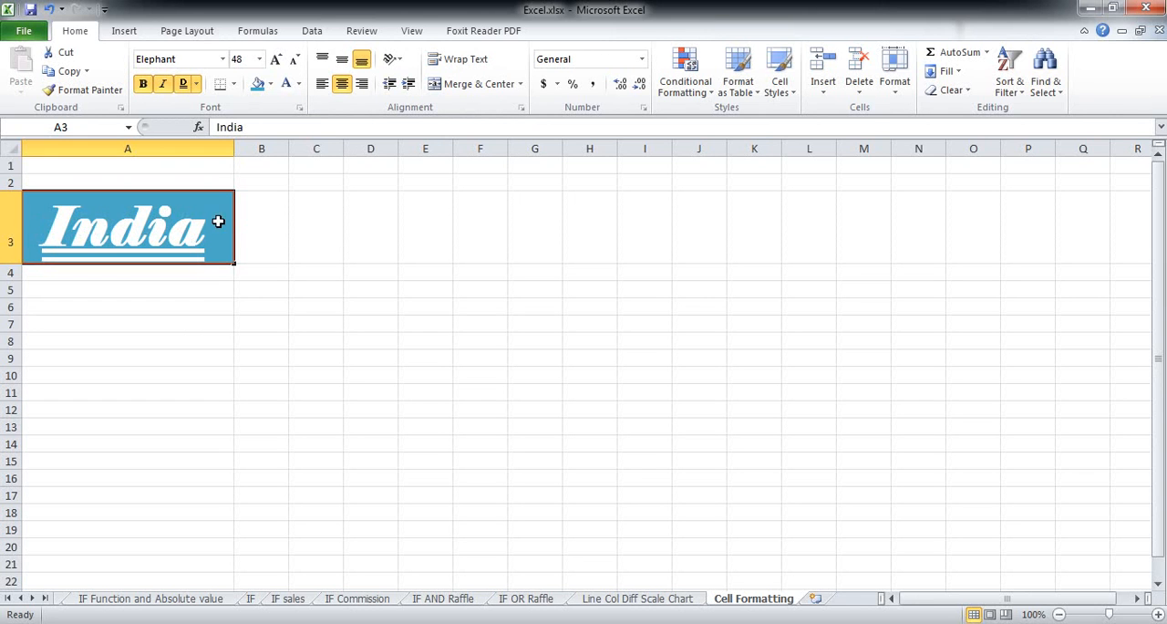
{"action": "left_click", "coordinate": [362, 85]}
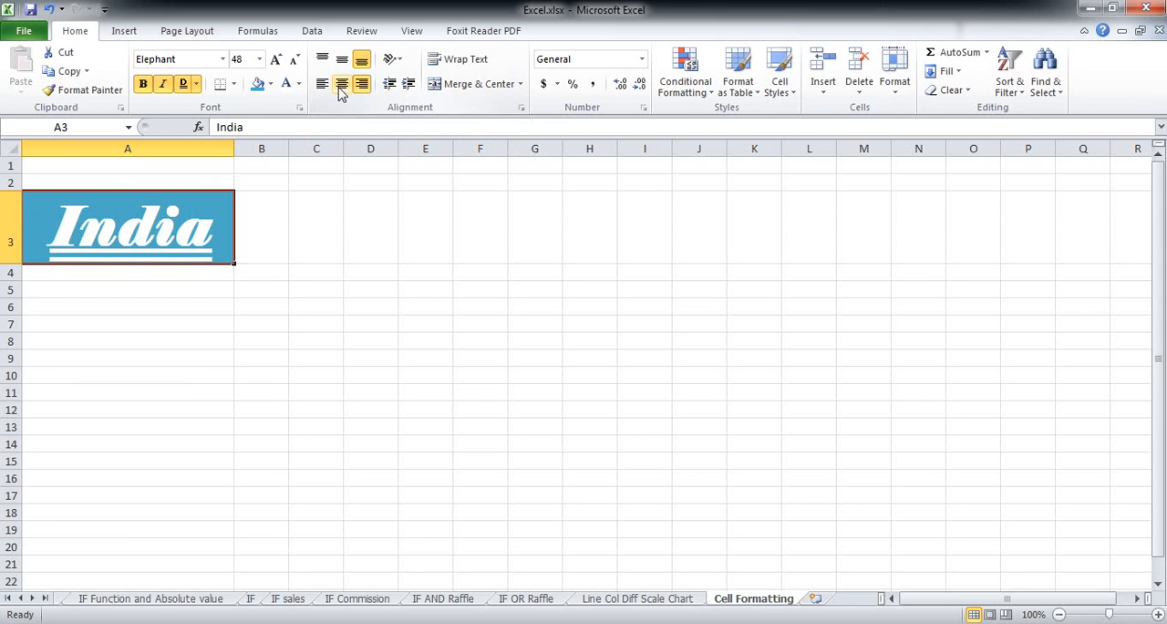
{"action": "left_click", "coordinate": [321, 86]}
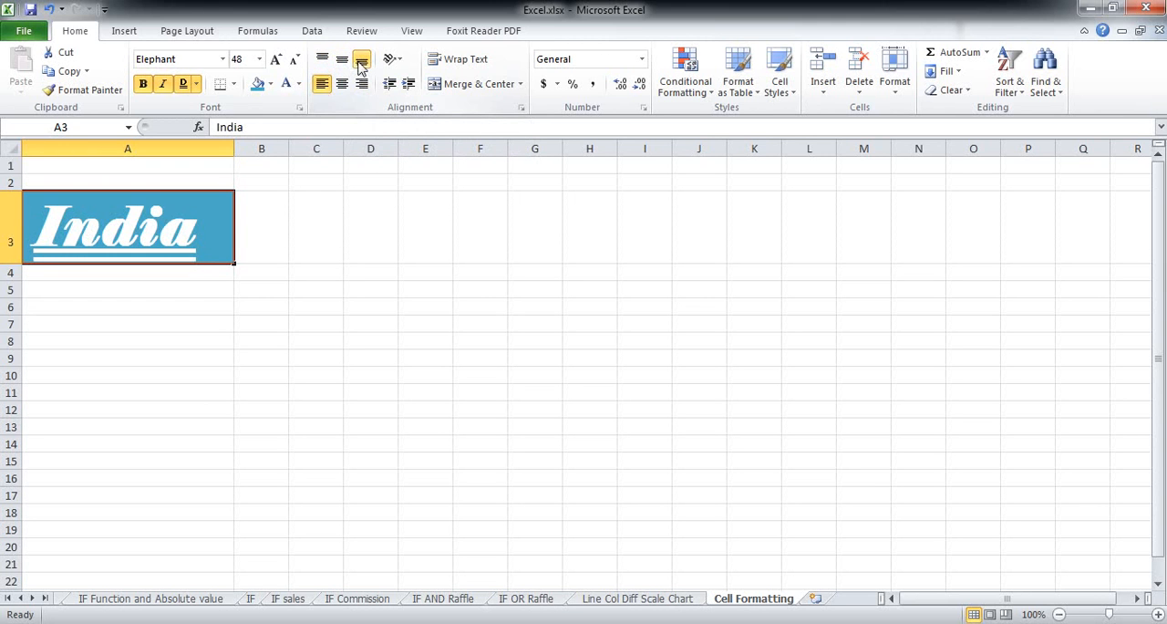
- Increase the height of row 3 and top-align the text in cell A3
{"action": "left_click_drag", "start_coordinate": [12, 263], "coordinate": [13, 344]}
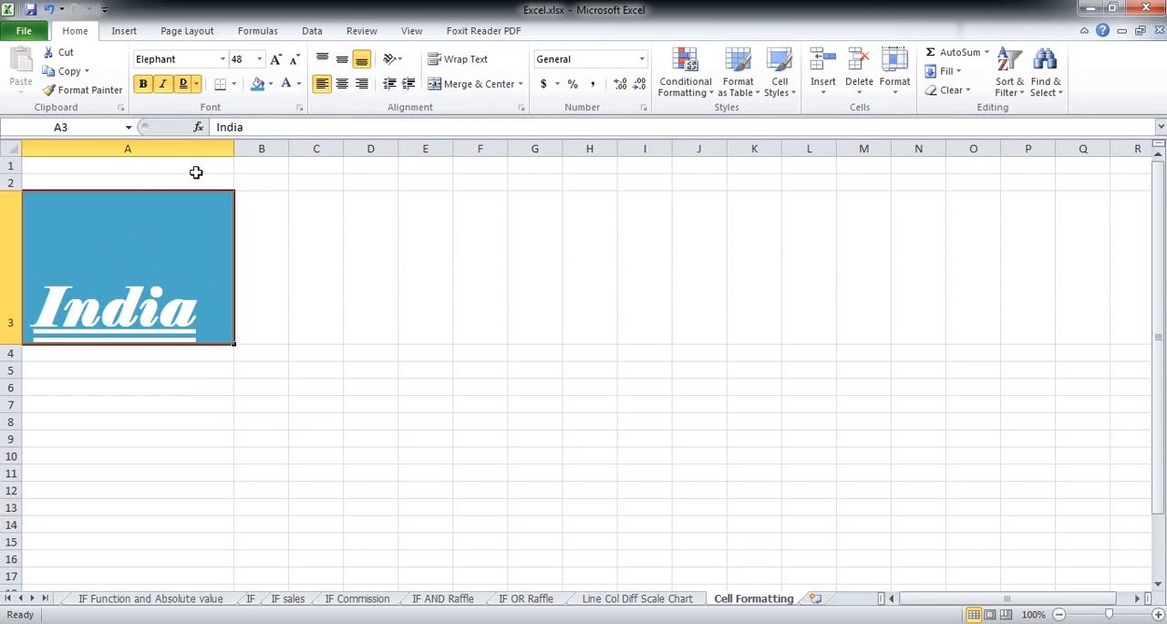
{"action": "left_click", "coordinate": [342, 59]}
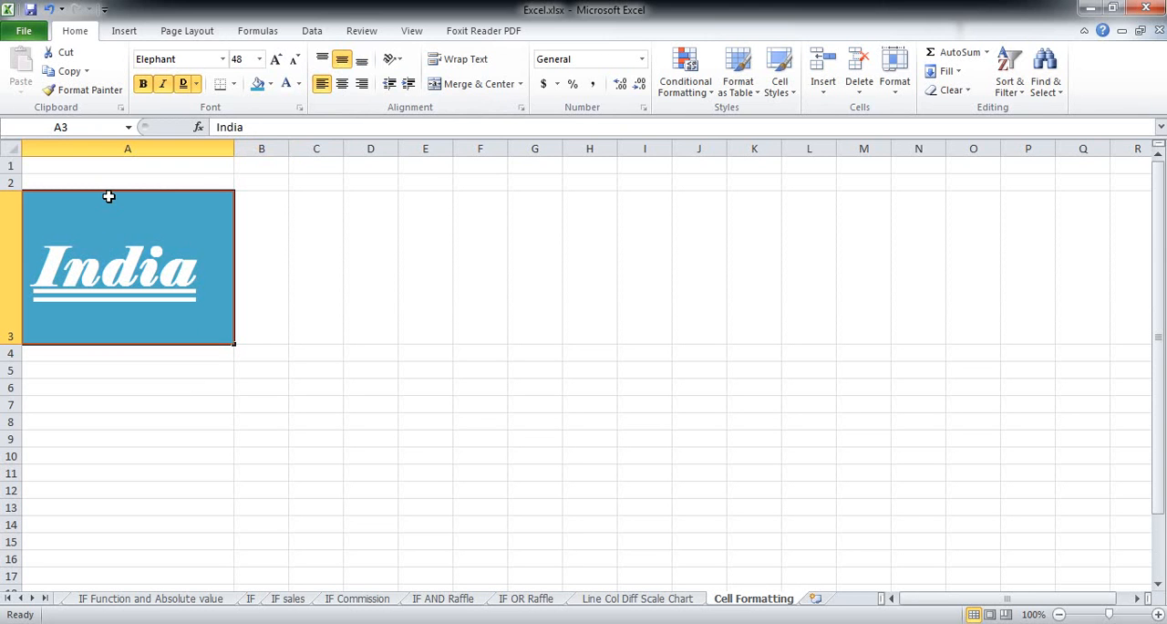
{"action": "left_click", "coordinate": [324, 60]}
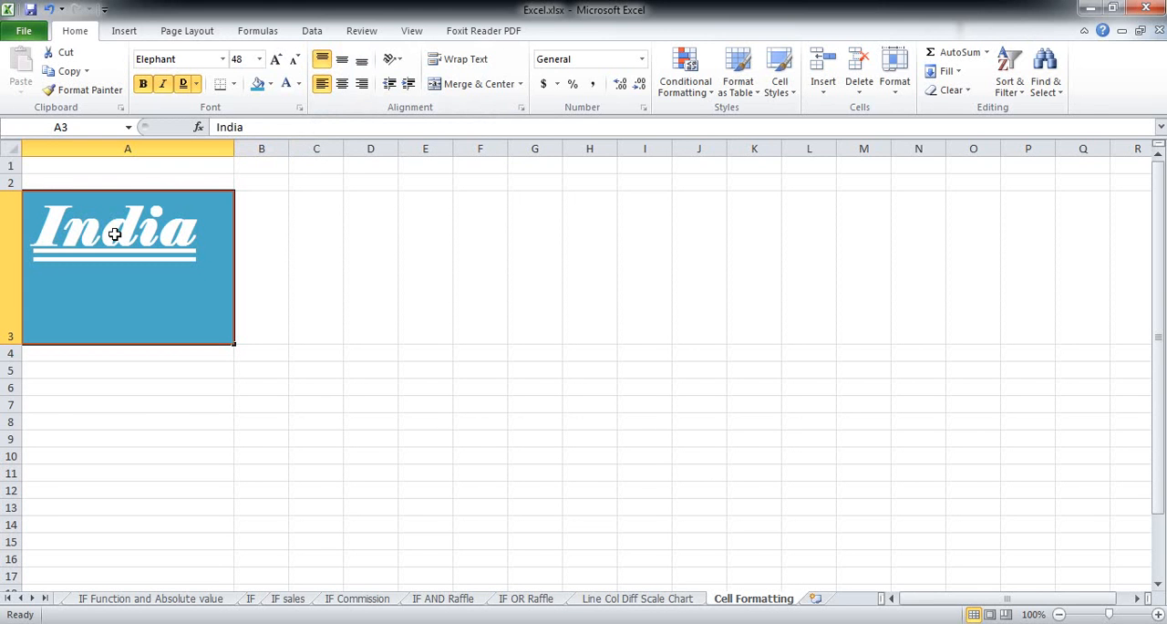
- Angle the text in A3 counterclockwise and make row 3 taller
{"action": "left_click", "coordinate": [395, 60]}
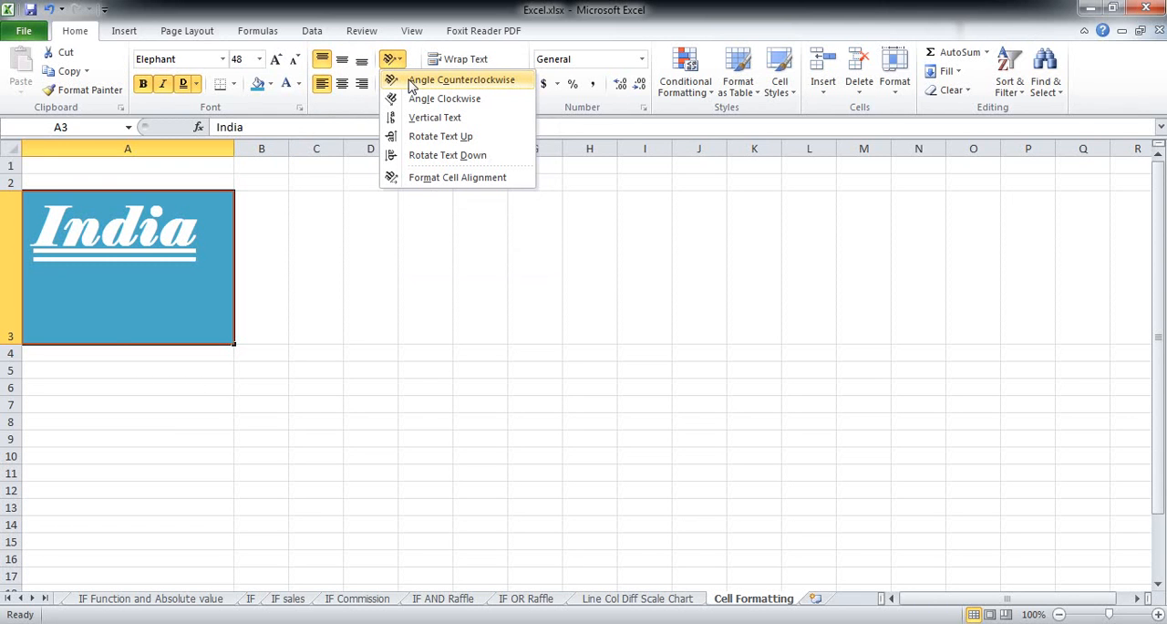
{"action": "left_click", "coordinate": [412, 84]}
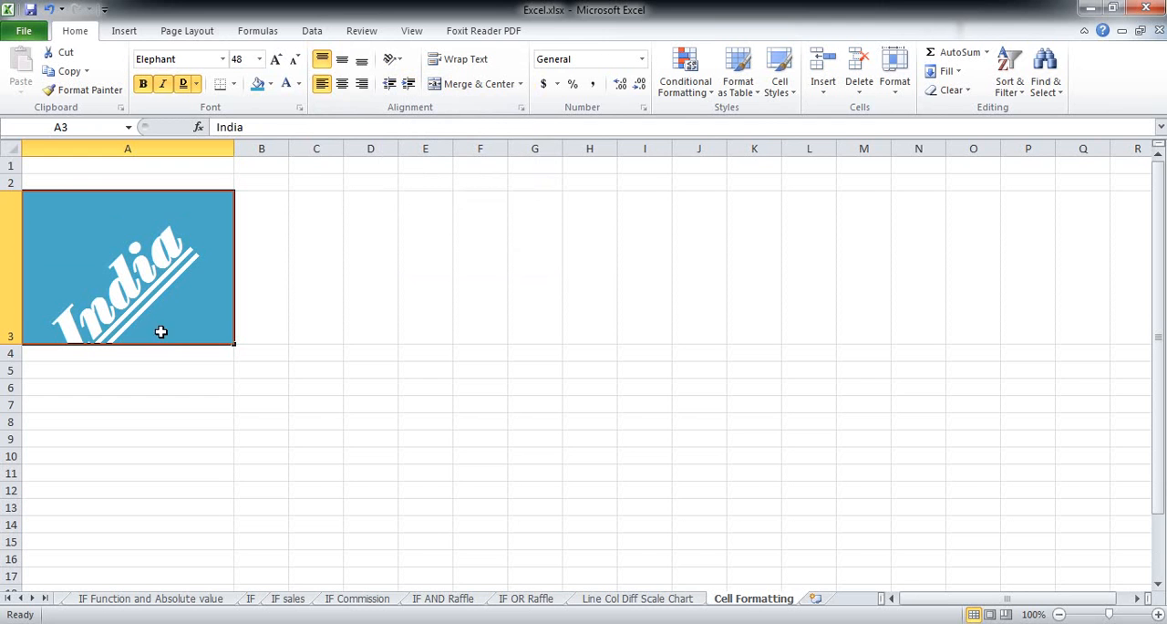
{"action": "left_click_drag", "start_coordinate": [11, 344], "coordinate": [11, 403]}
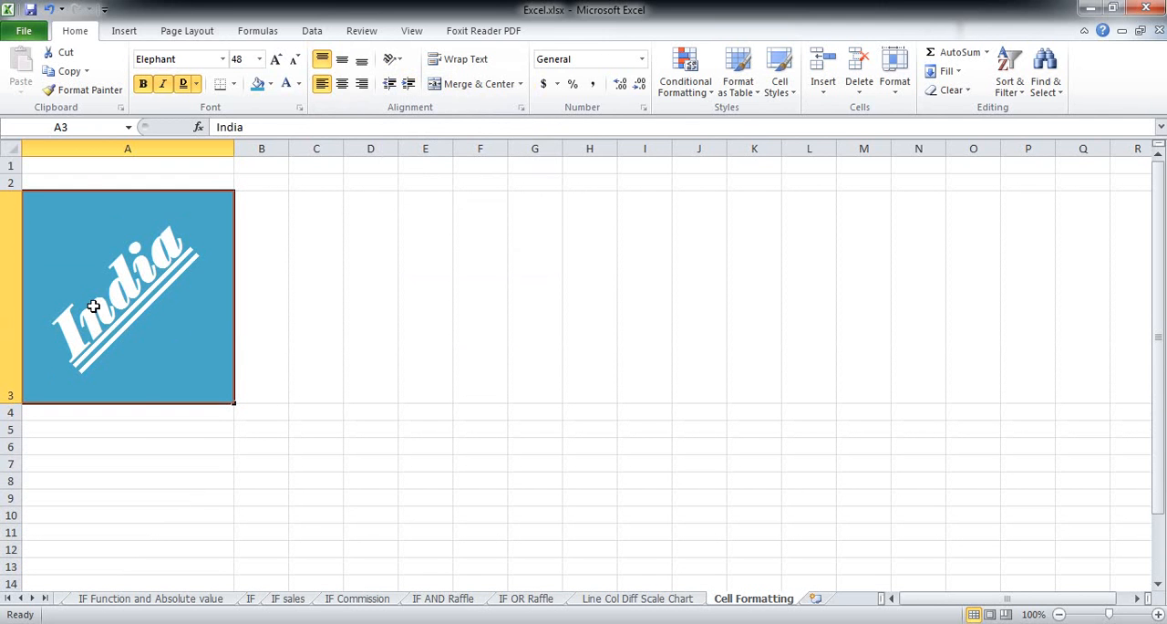
- Angle the text in cell A3 clockwise
{"action": "left_click", "coordinate": [394, 62]}
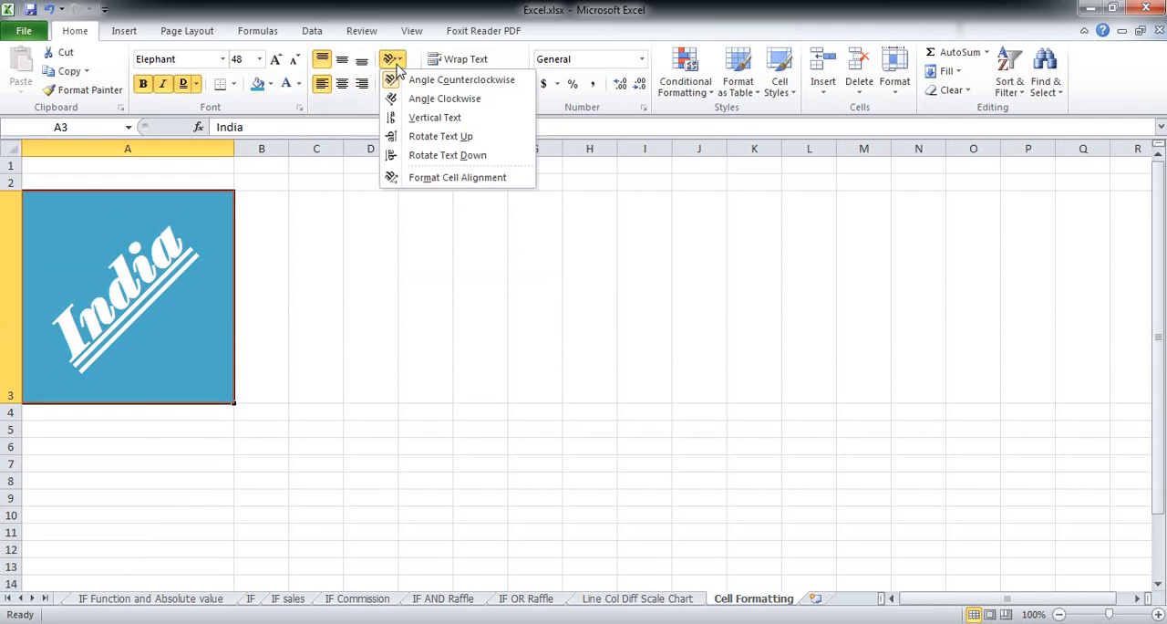
{"action": "left_click", "coordinate": [438, 99]}
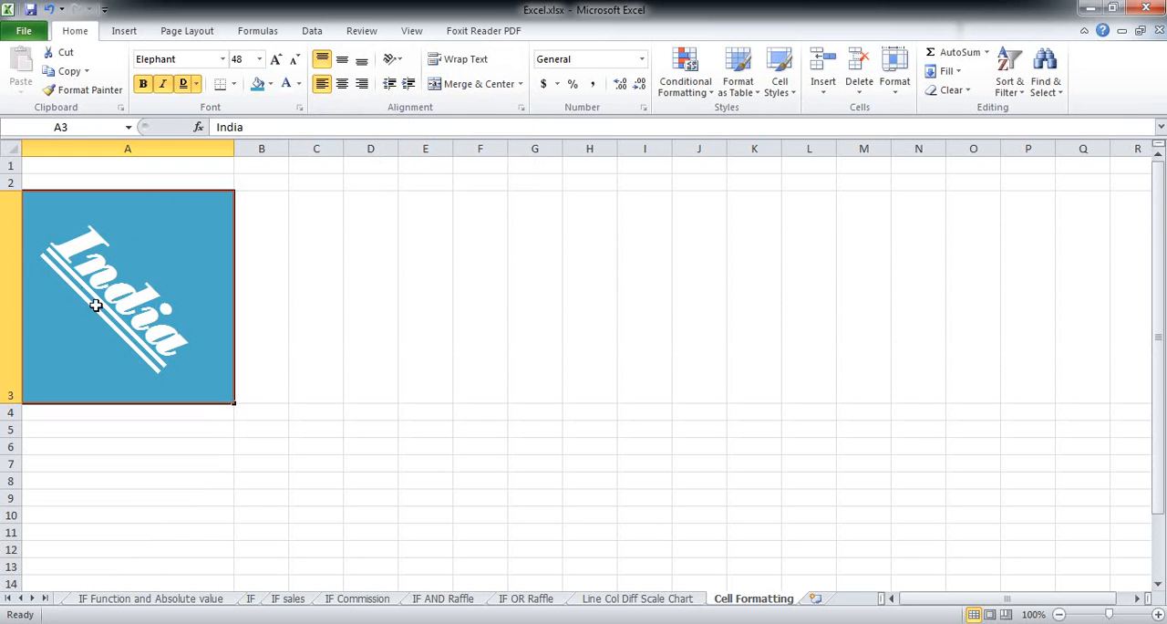
- Set the text in cell A3 to vertical text
{"action": "left_click", "coordinate": [393, 61]}
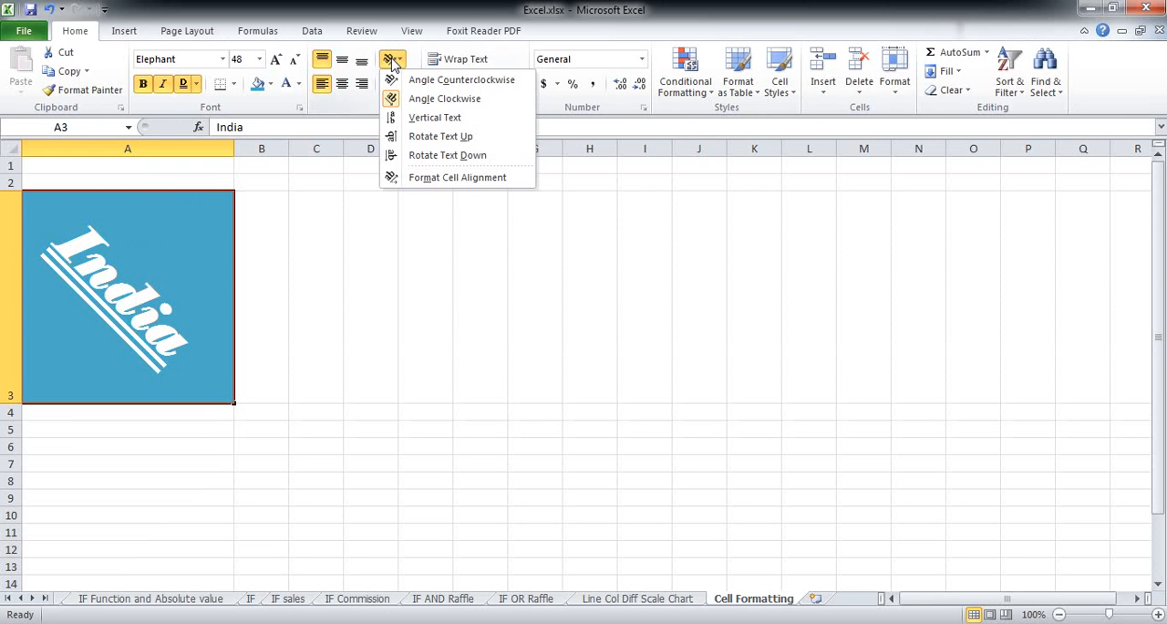
{"action": "left_click", "coordinate": [432, 121]}
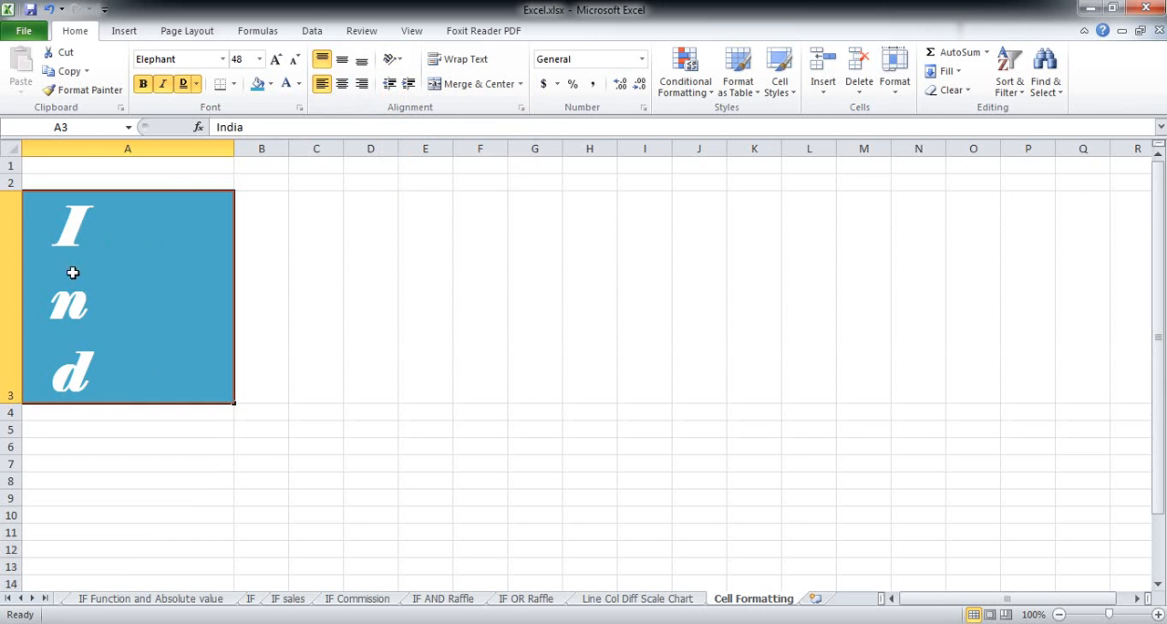
- Rotate the text in cell A3 up
{"action": "left_click", "coordinate": [392, 62]}
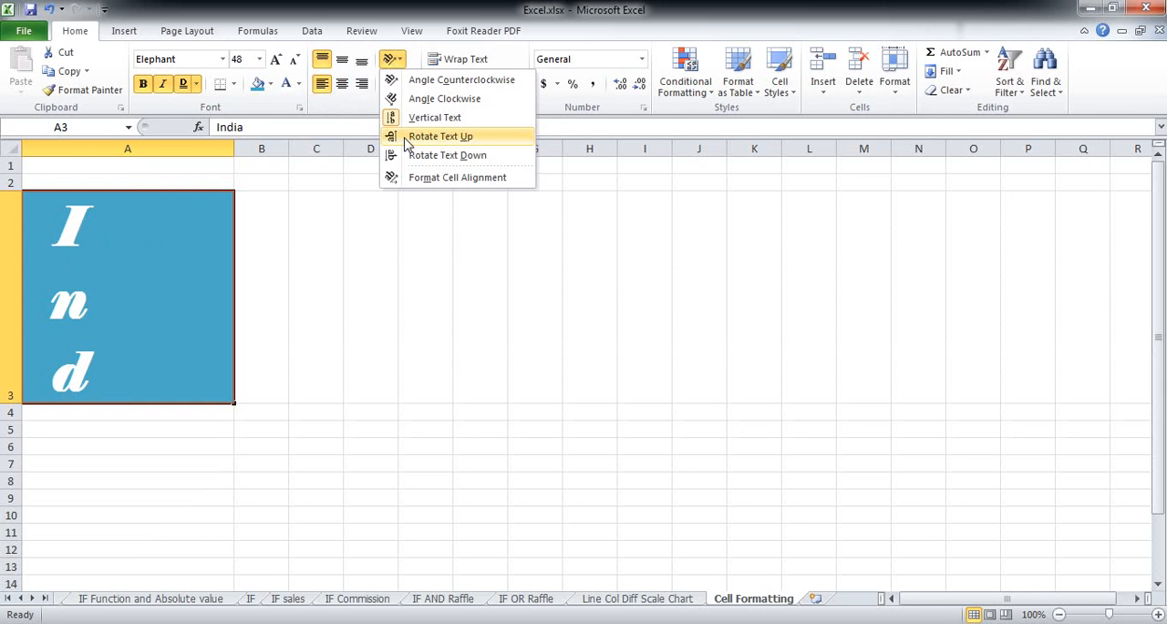
{"action": "left_click", "coordinate": [439, 136]}
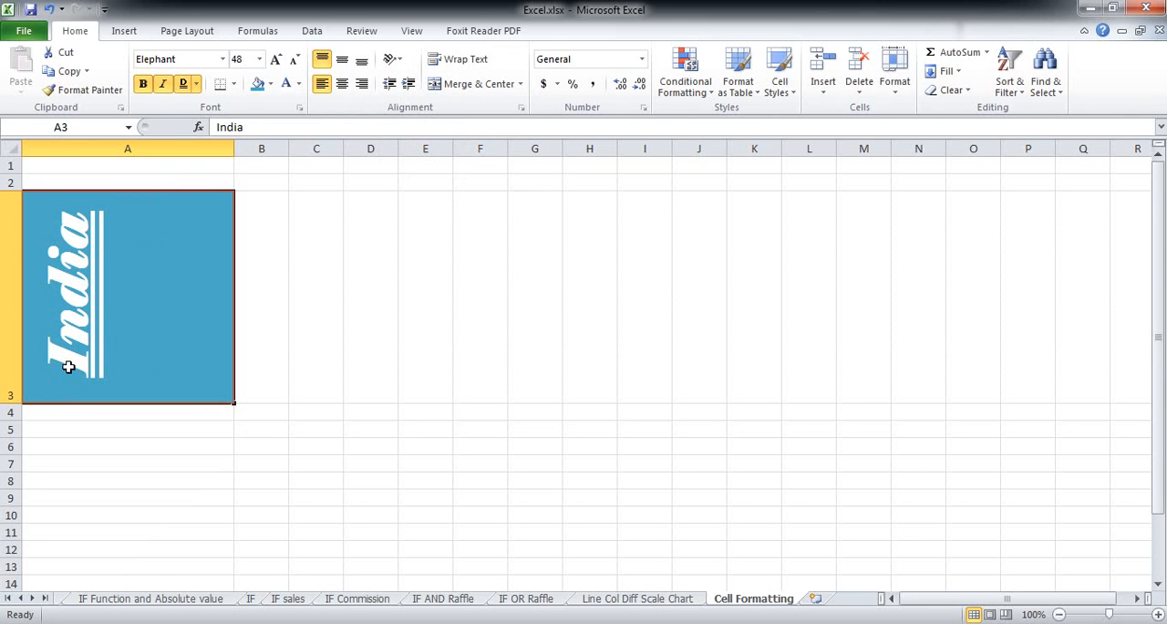
- Rotate the text in cell A3 down
{"action": "left_click", "coordinate": [397, 60]}
{"action": "left_click", "coordinate": [422, 157]}
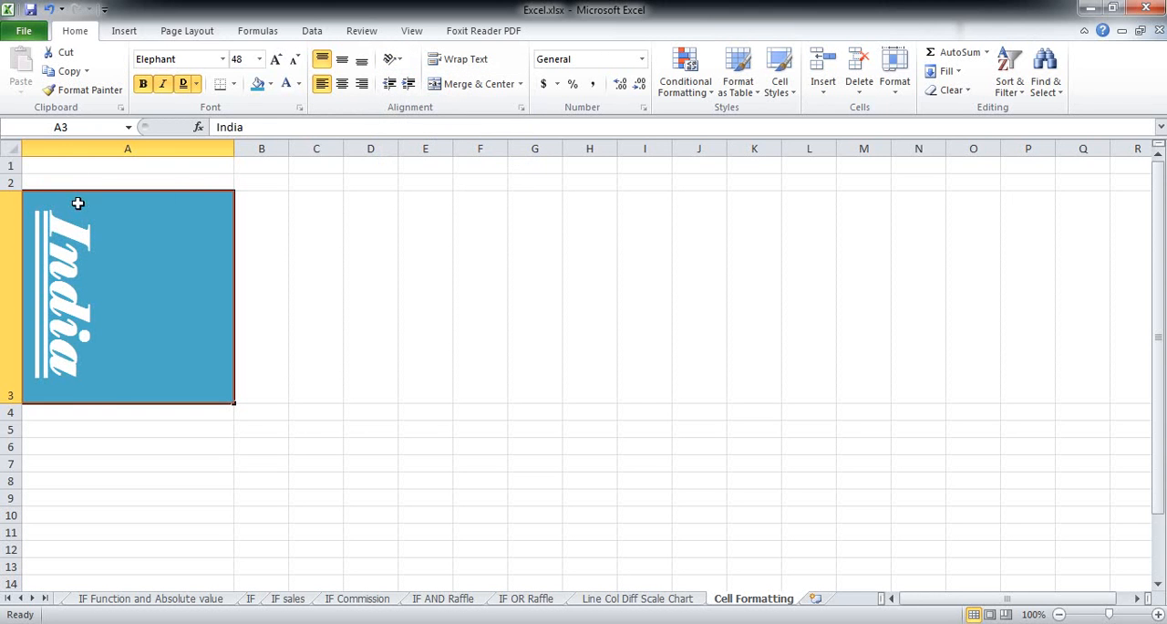
{"action": "left_click", "coordinate": [392, 59]}
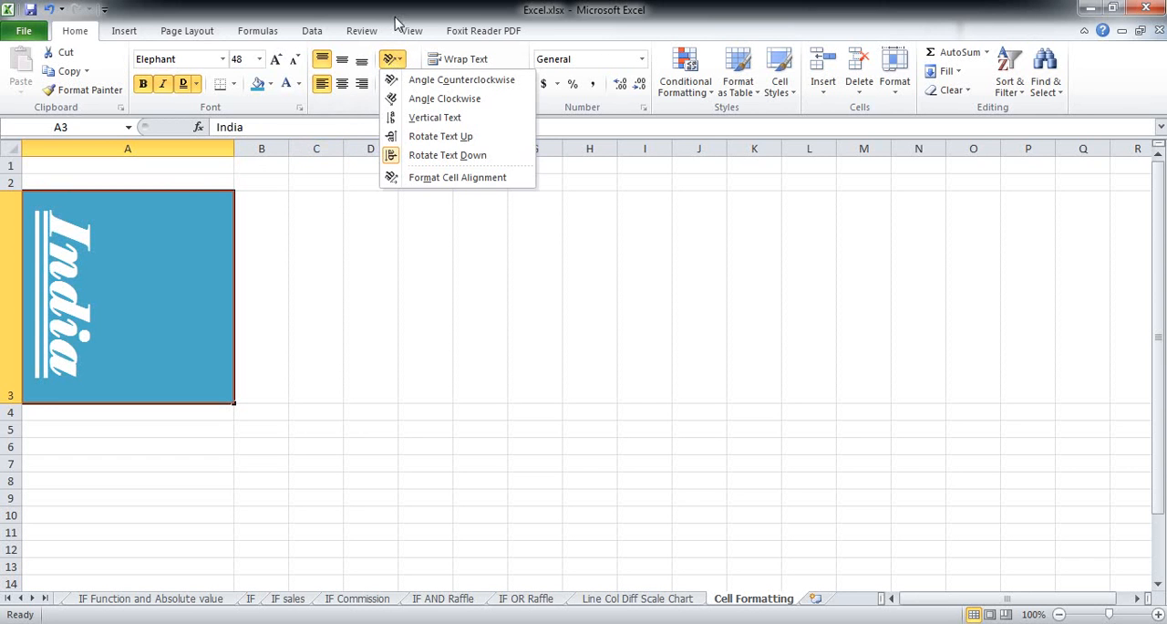
{"action": "left_click", "coordinate": [399, 7]}
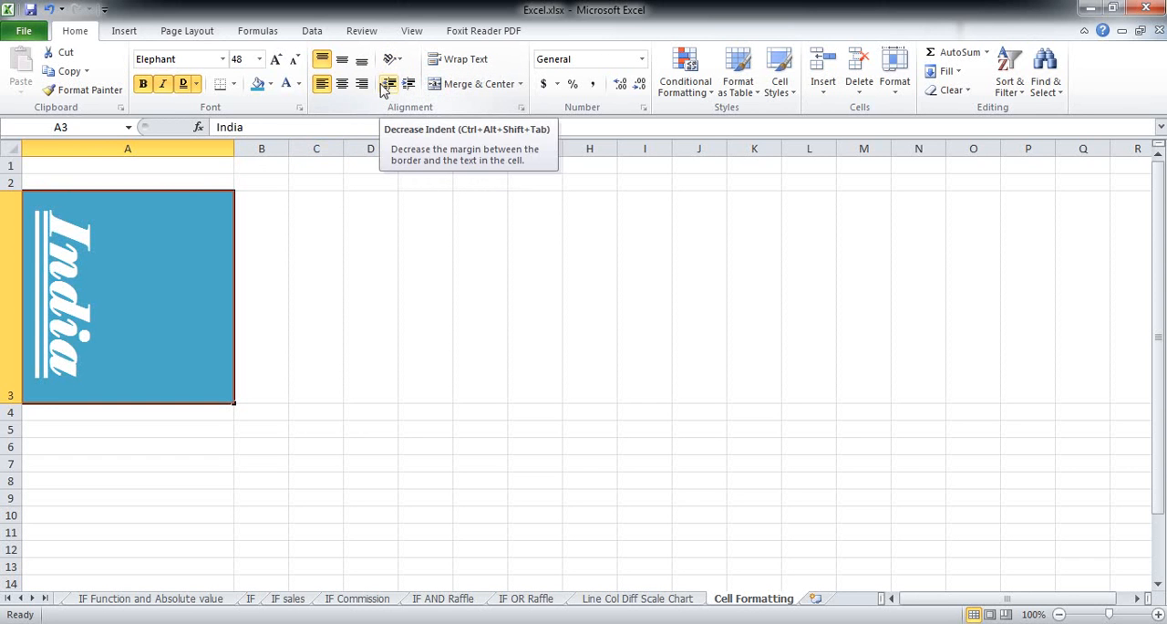
{"action": "left_click", "coordinate": [343, 89]}
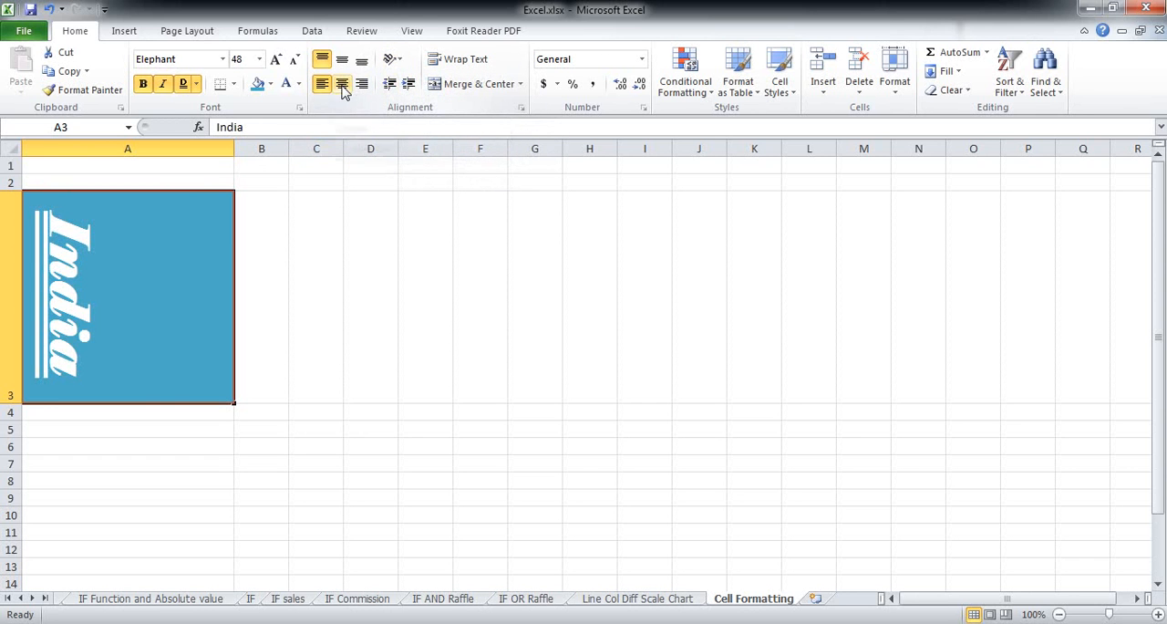
- Undo the last three orientation changes to return the text in A3 to horizontal
{"action": "key", "text": "ctrl+z"}
{"action": "key", "text": "ctrl+z"}
{"action": "key", "text": "ctrl+z"}
{"action": "key", "text": "ctrl+z"}
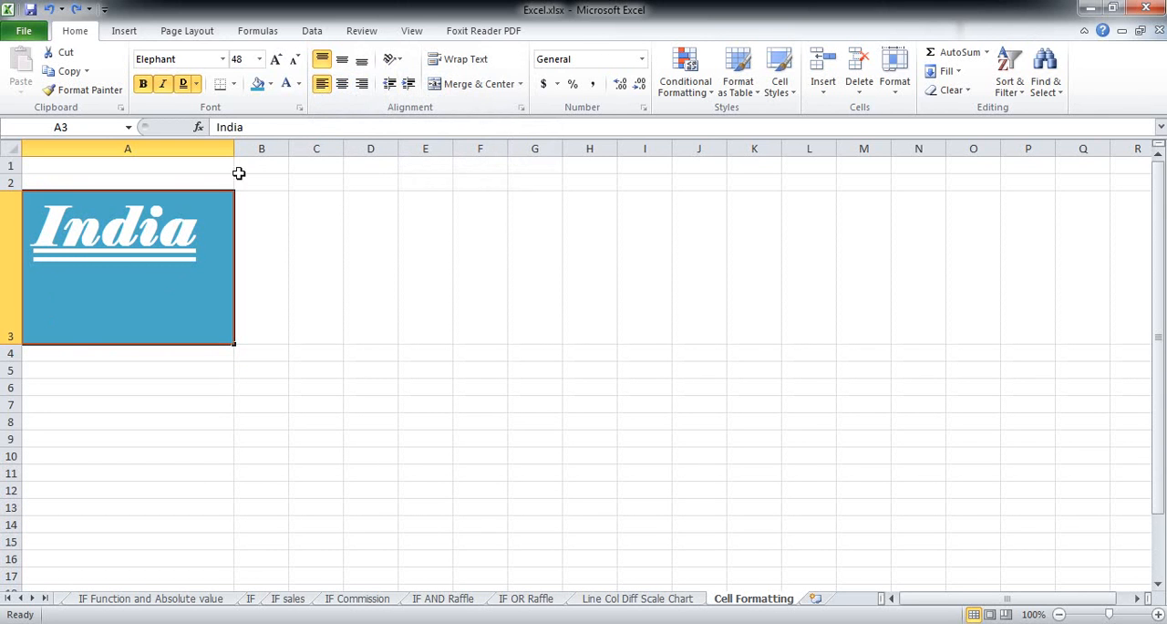
- Widen column A and increase the indent of the text in cell A3 several times
{"action": "left_click_drag", "start_coordinate": [234, 151], "coordinate": [328, 148]}
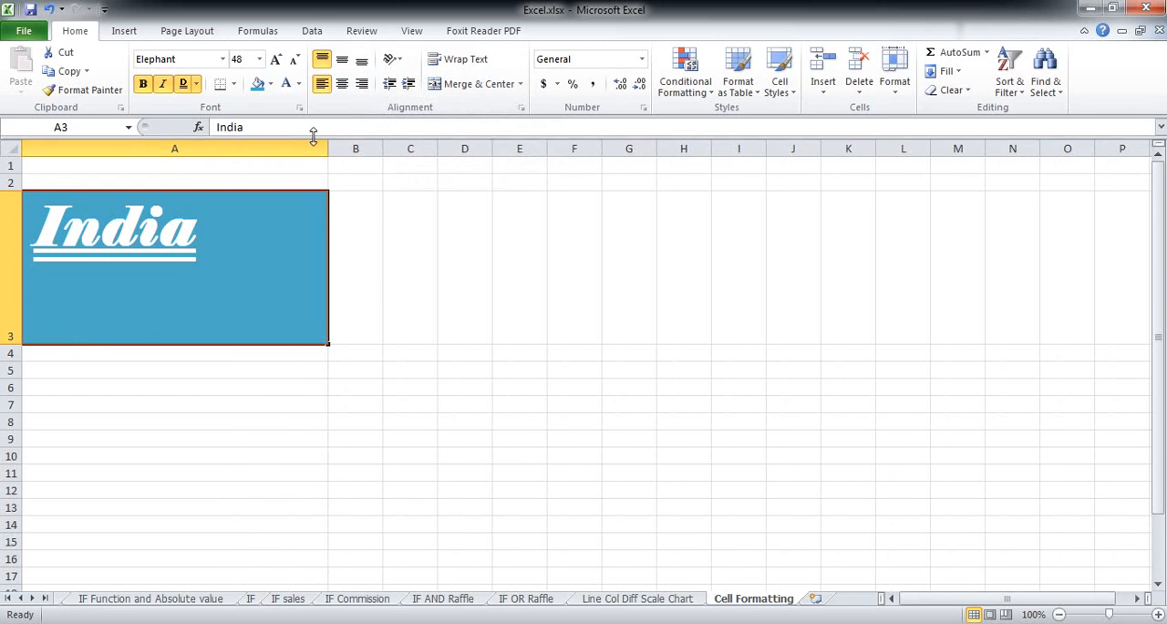
{"action": "left_click", "coordinate": [408, 84]}
{"action": "left_click", "coordinate": [408, 84]}
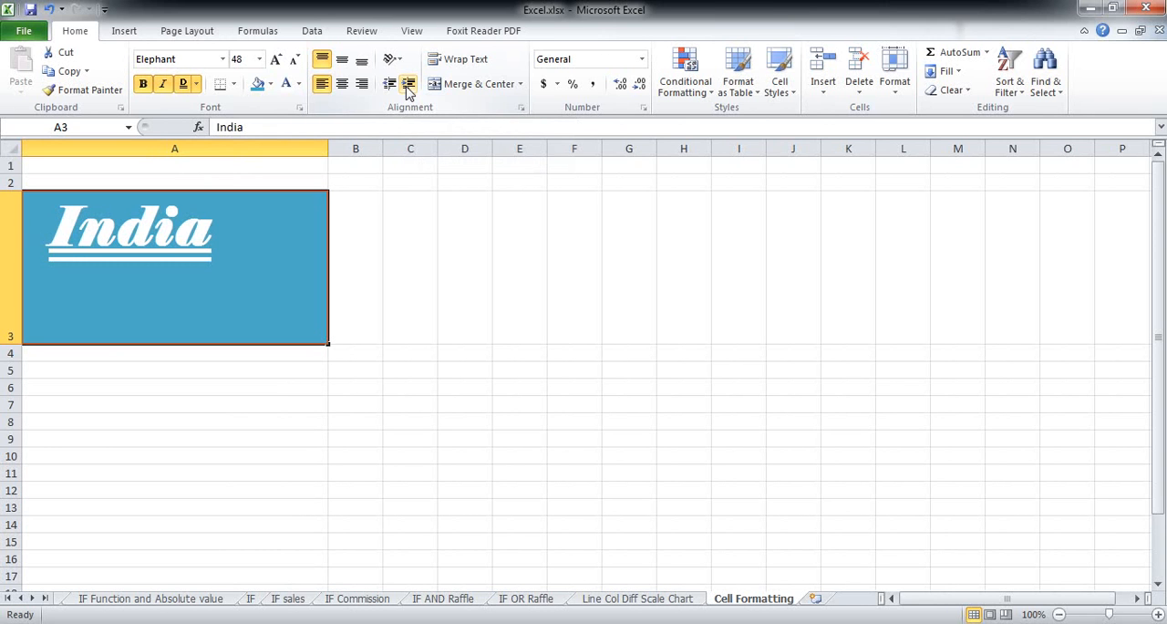
{"action": "left_click", "coordinate": [407, 87]}
{"action": "left_click", "coordinate": [408, 87]}
{"action": "left_click", "coordinate": [407, 86]}
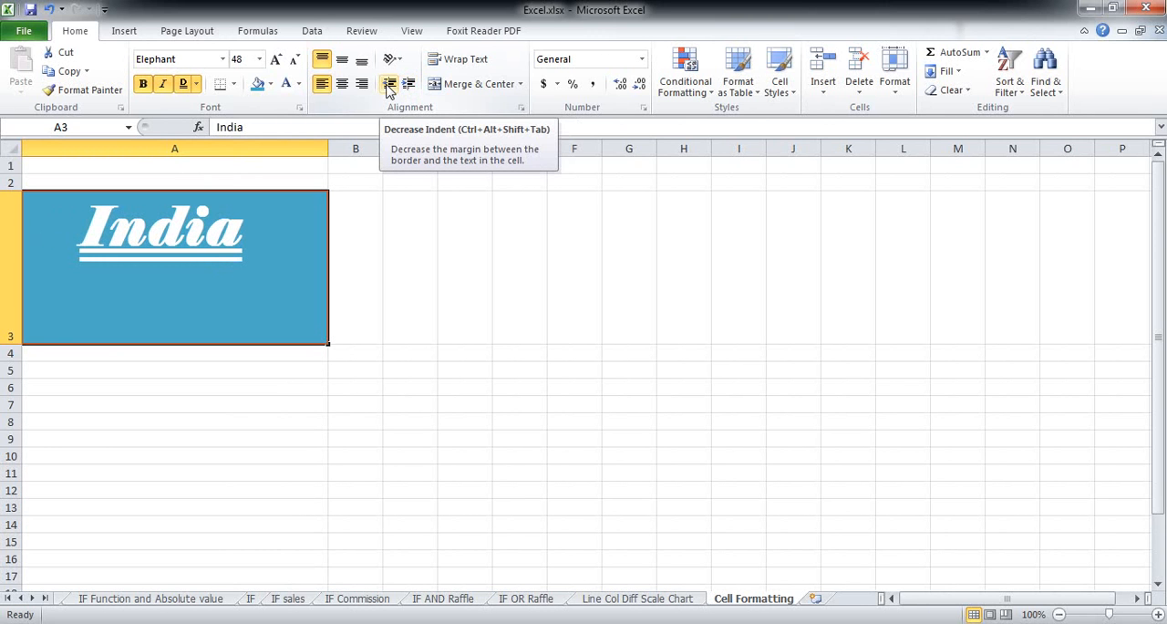
- Decrease the indent of the text in cell A3 step by step
{"action": "left_click", "coordinate": [389, 86]}
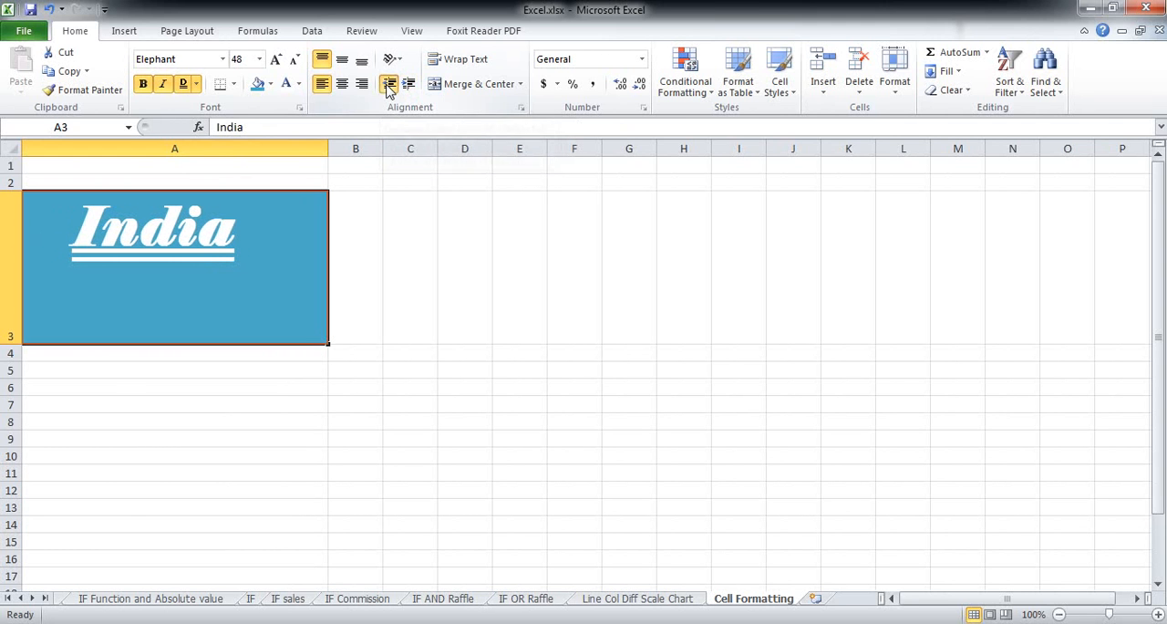
{"action": "left_click", "coordinate": [388, 85]}
{"action": "left_click", "coordinate": [389, 85]}
{"action": "left_click", "coordinate": [389, 85]}
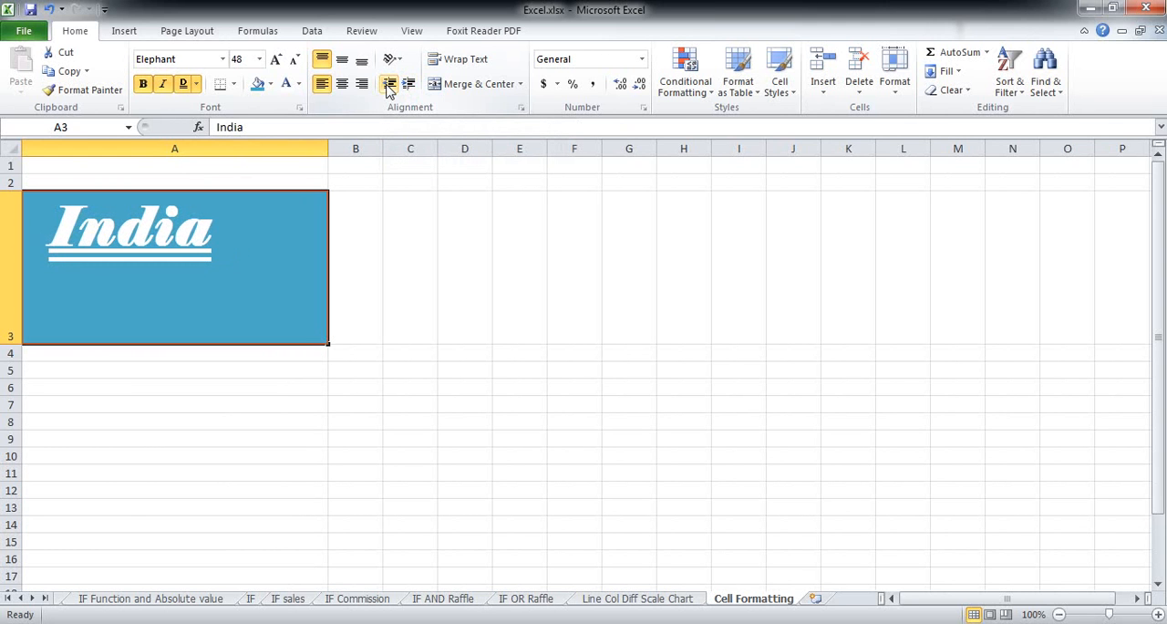